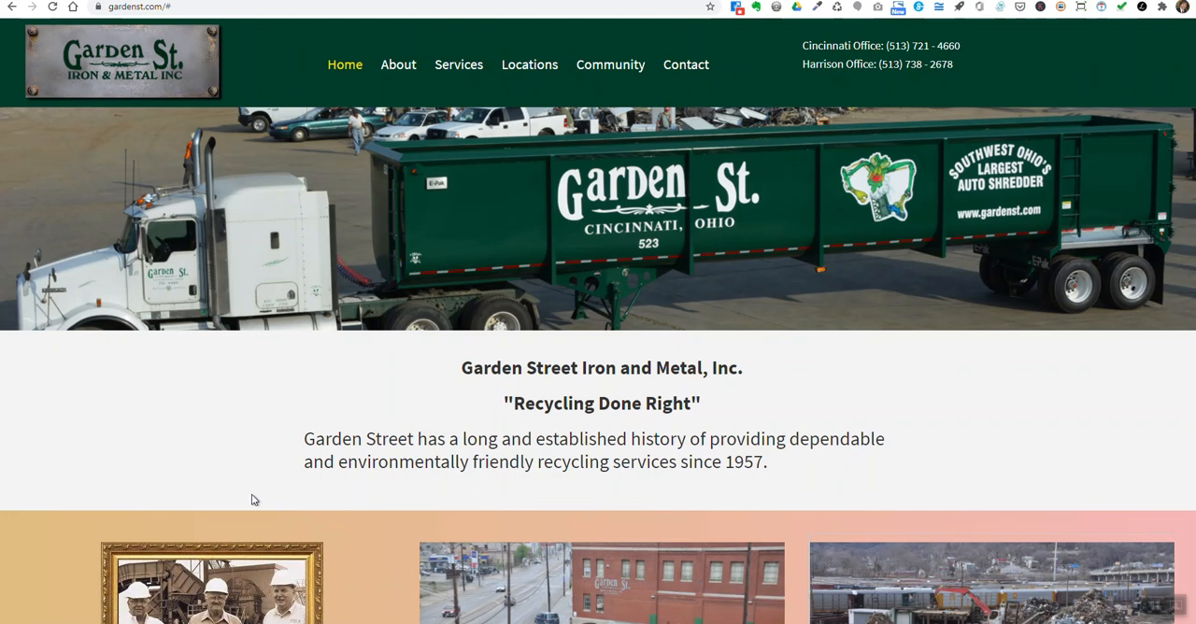
- Examine the Garden Street home page, from the header menu and truck banner to the three content sections
scroll(289, 457, "down", 5)
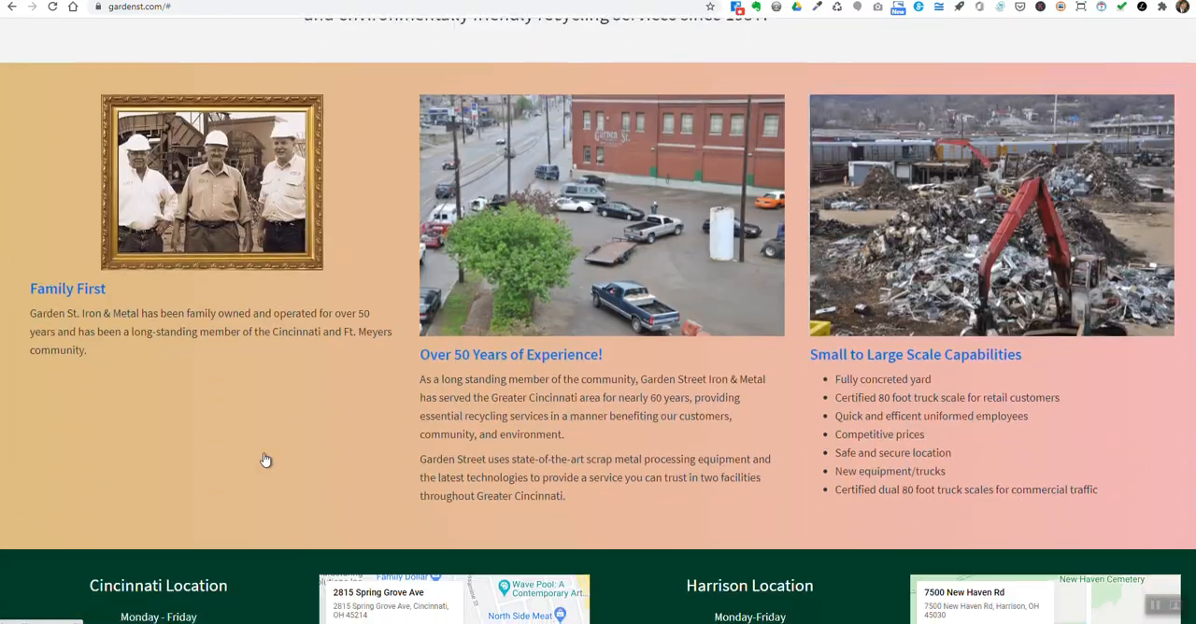
scroll(264, 458, "down", 5)
scroll(264, 458, "up", 4)
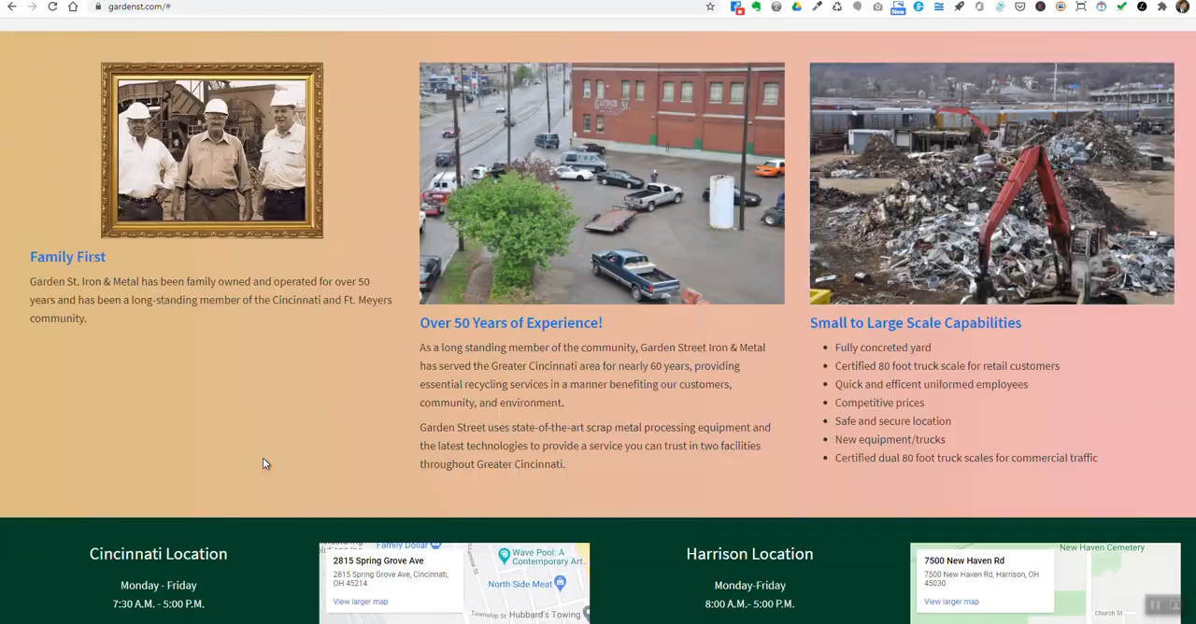
scroll(262, 464, "up", 4)
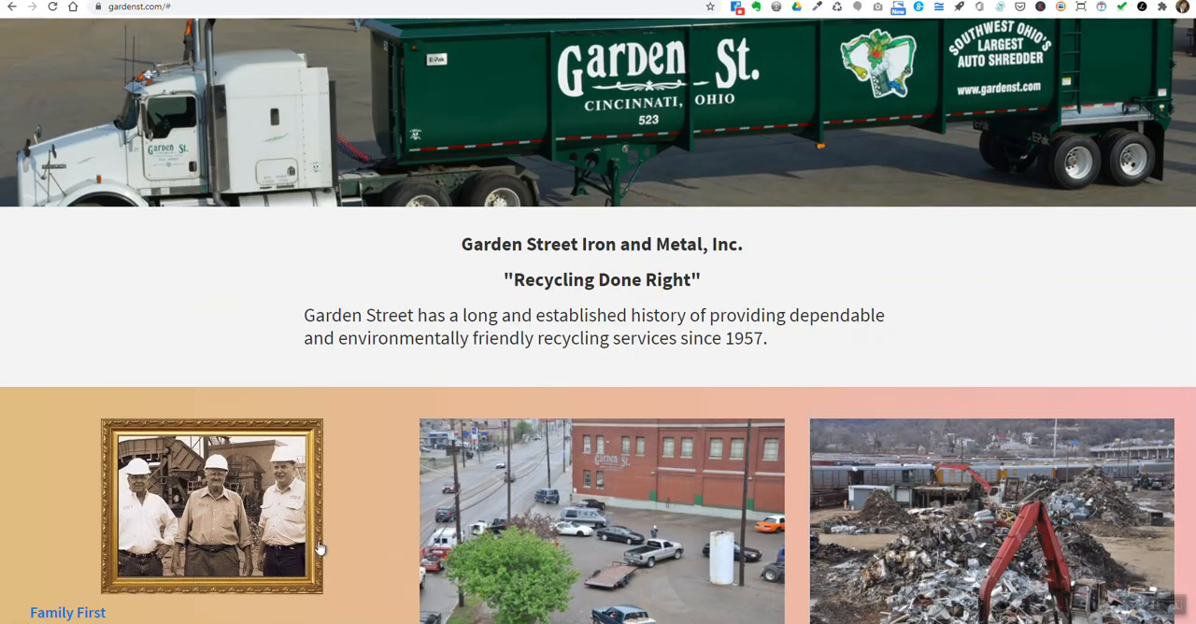
scroll(511, 345, "up", 2)
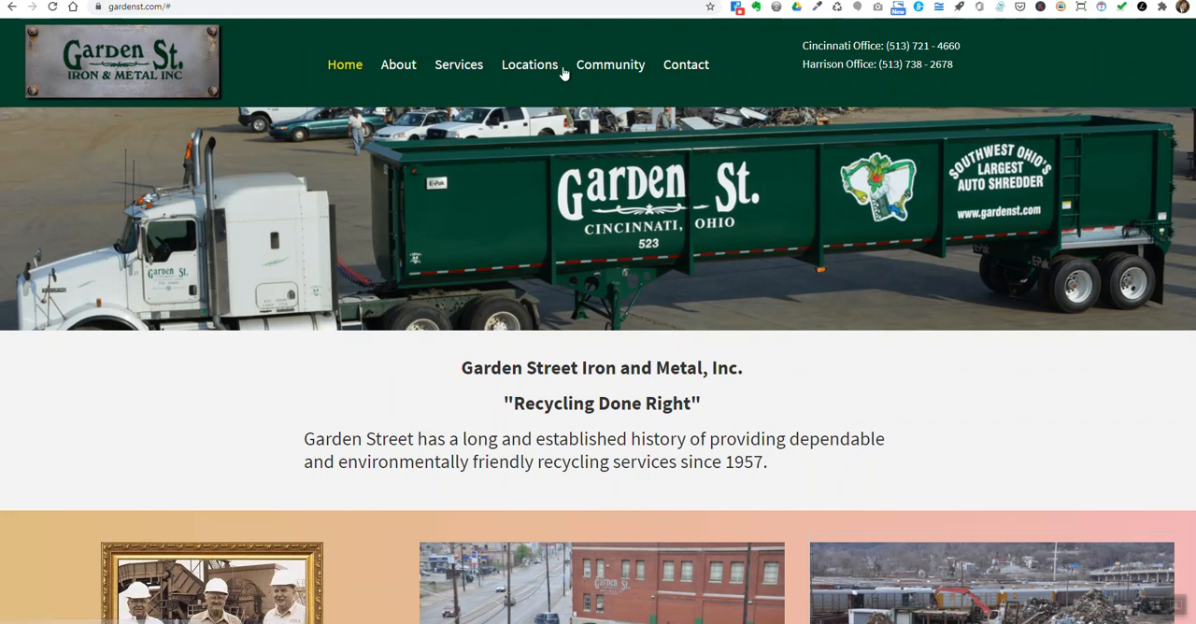
scroll(336, 88, "down", 1)
scroll(322, 91, "up", 1)
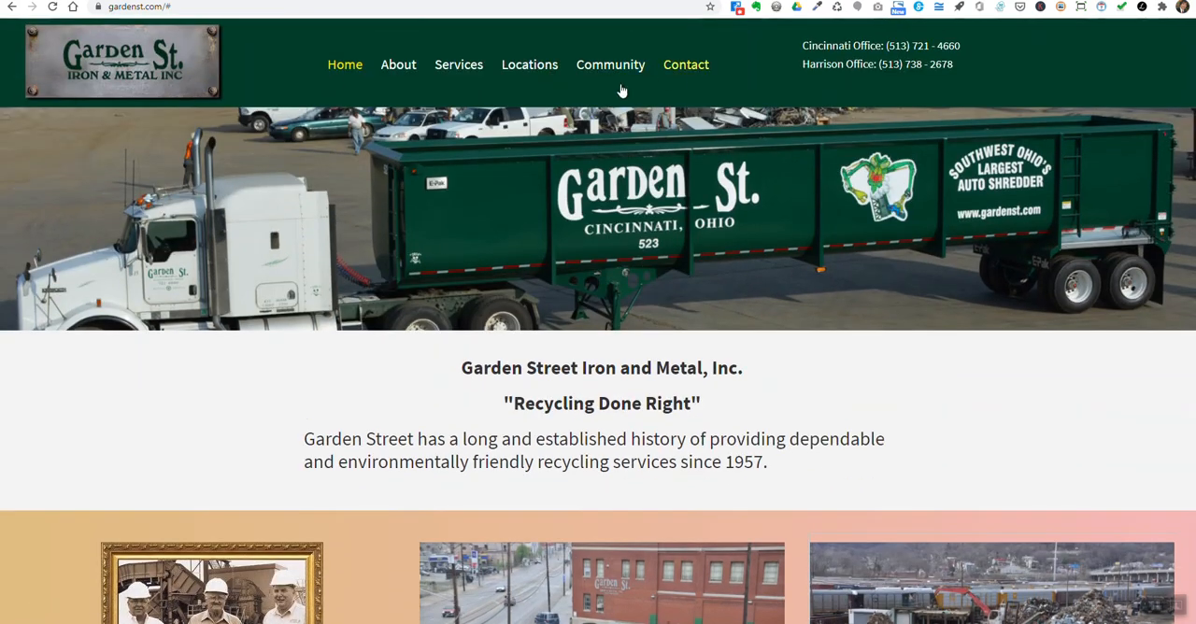
- Examine the home page's footer with the Cincinnati and Harrison location details, maps and membership logos
scroll(622, 90, "down", 6)
scroll(727, 494, "down", 2)
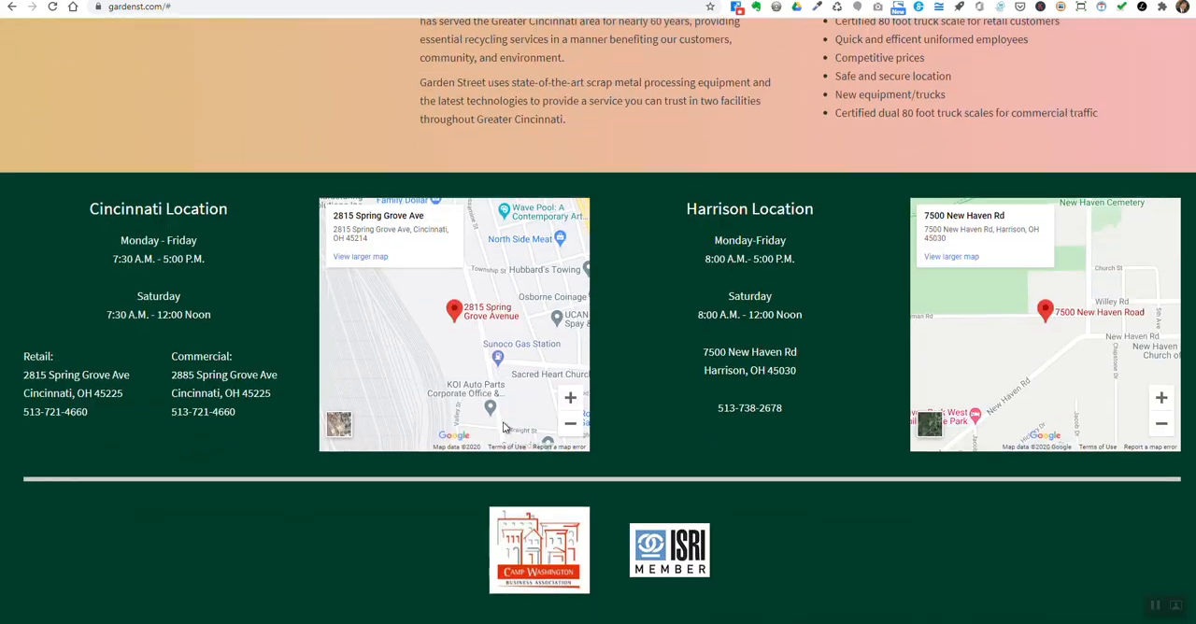
scroll(760, 473, "down", 1)
scroll(633, 444, "up", 1)
scroll(634, 444, "up", 3)
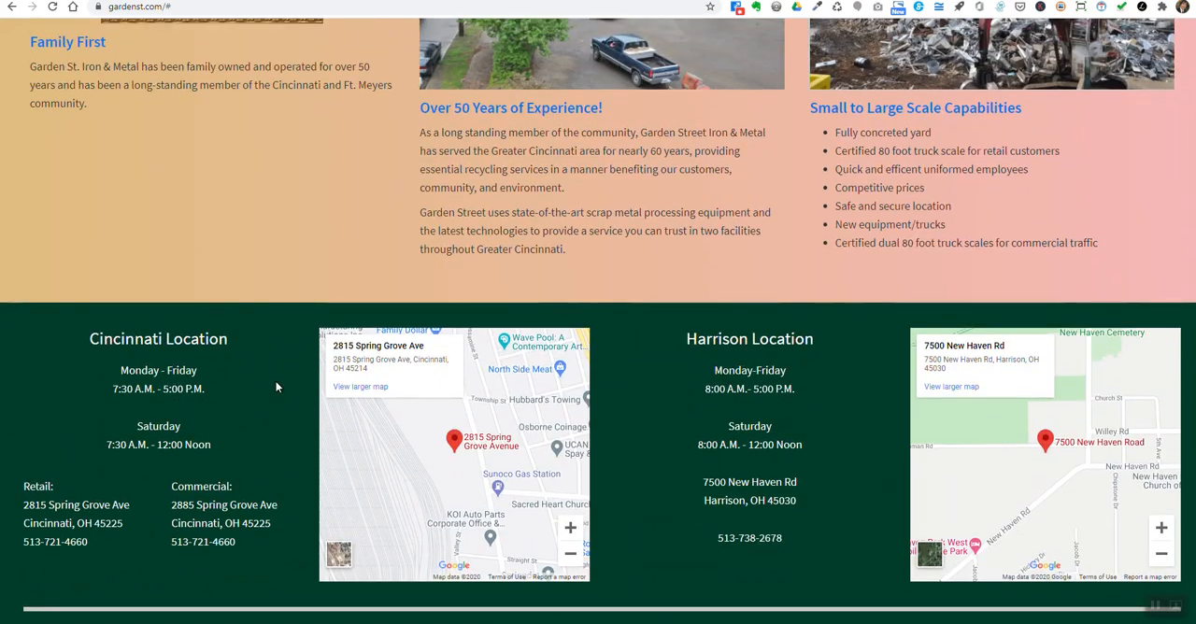
scroll(662, 510, "down", 3)
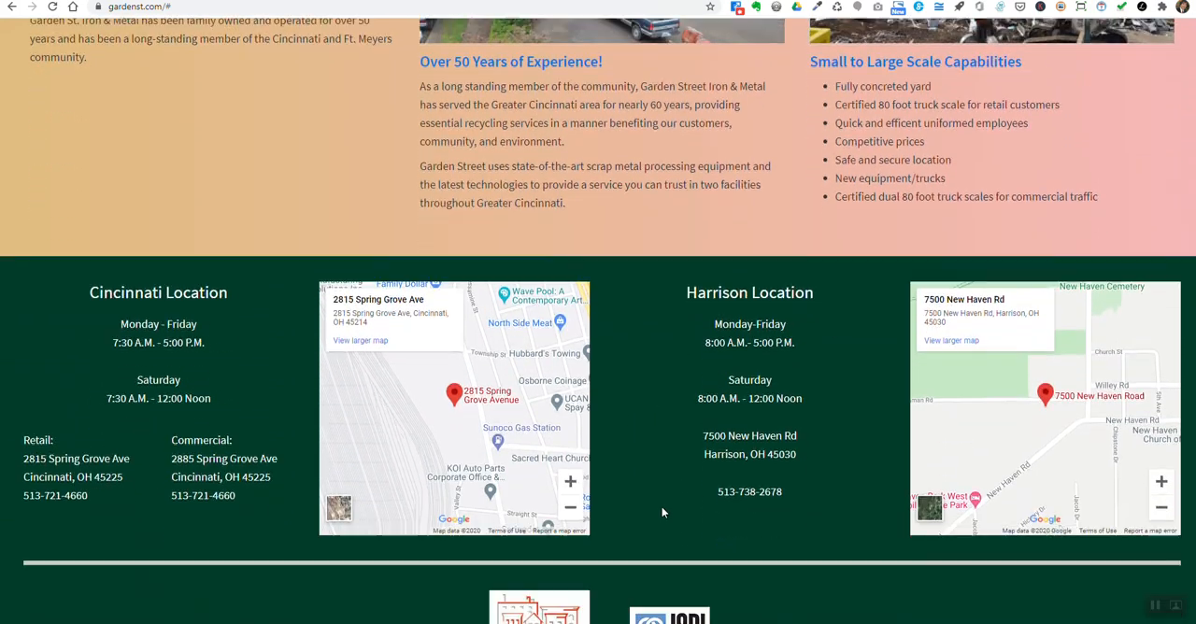
scroll(663, 491, "up", 4)
scroll(654, 402, "up", 3)
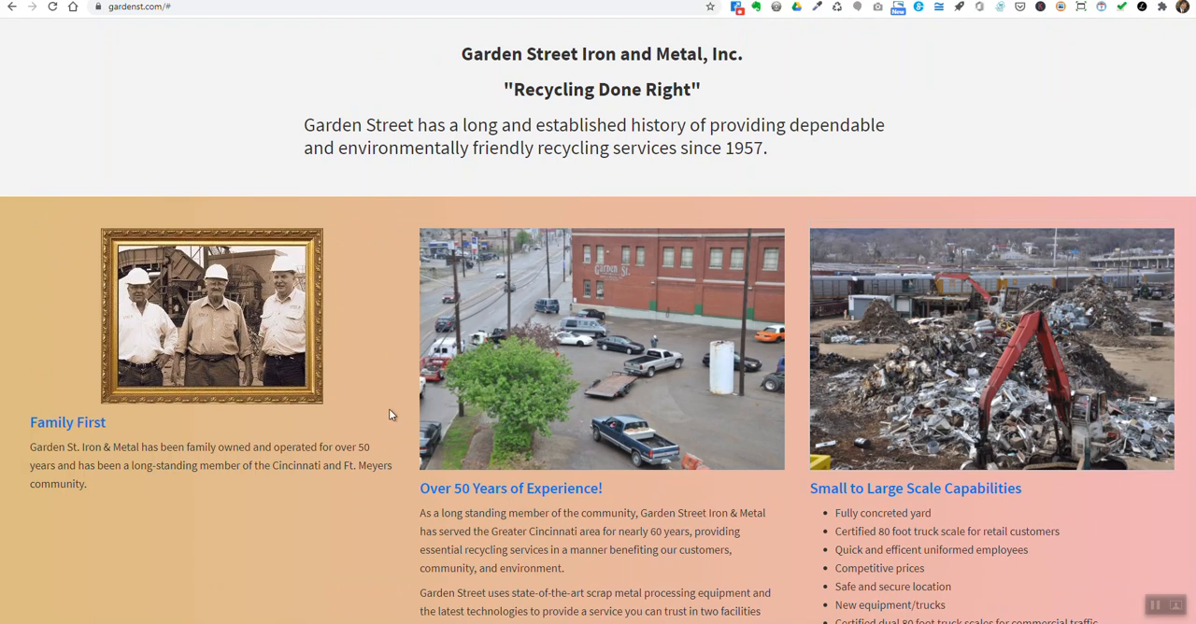
scroll(389, 408, "down", 4)
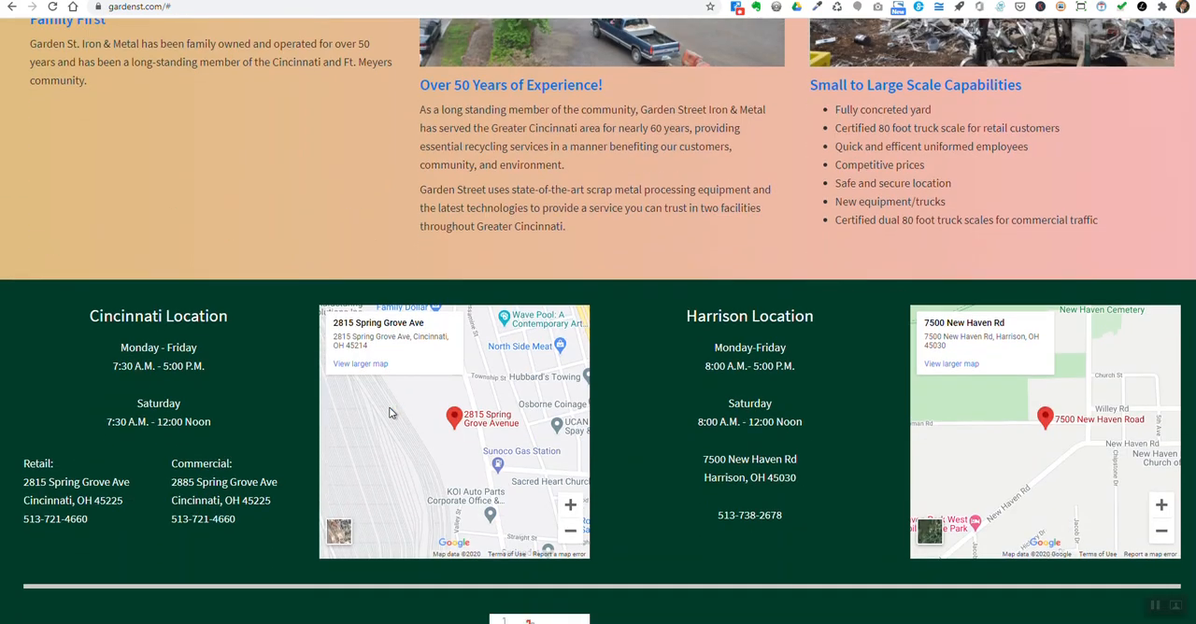
scroll(391, 413, "down", 2)
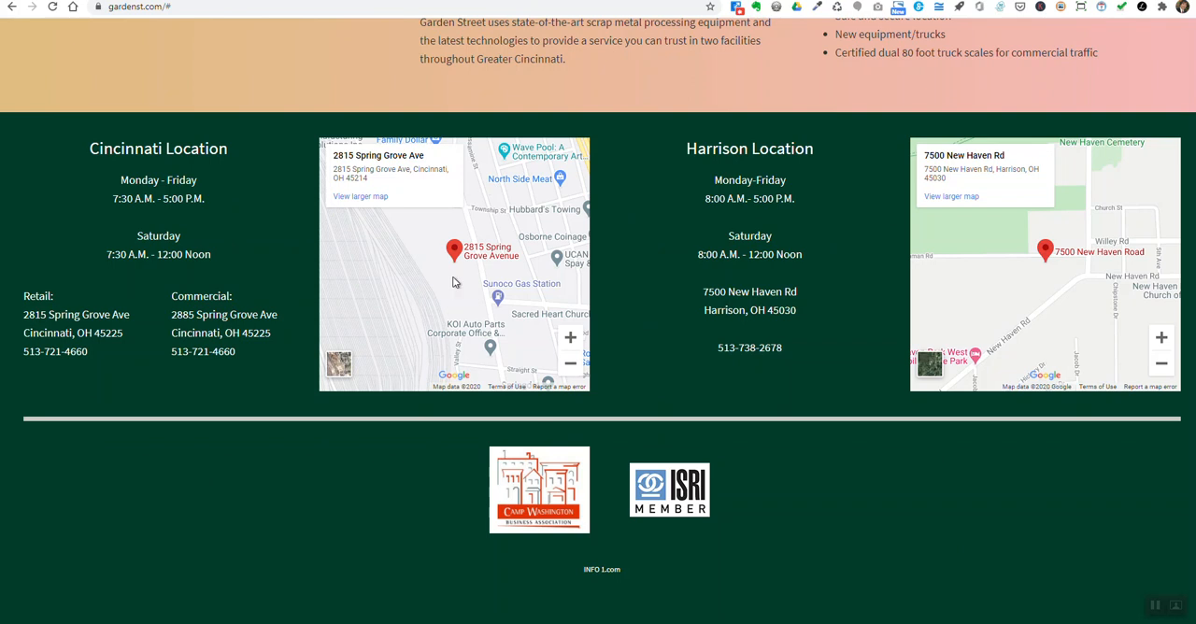
scroll(428, 403, "down", 1)
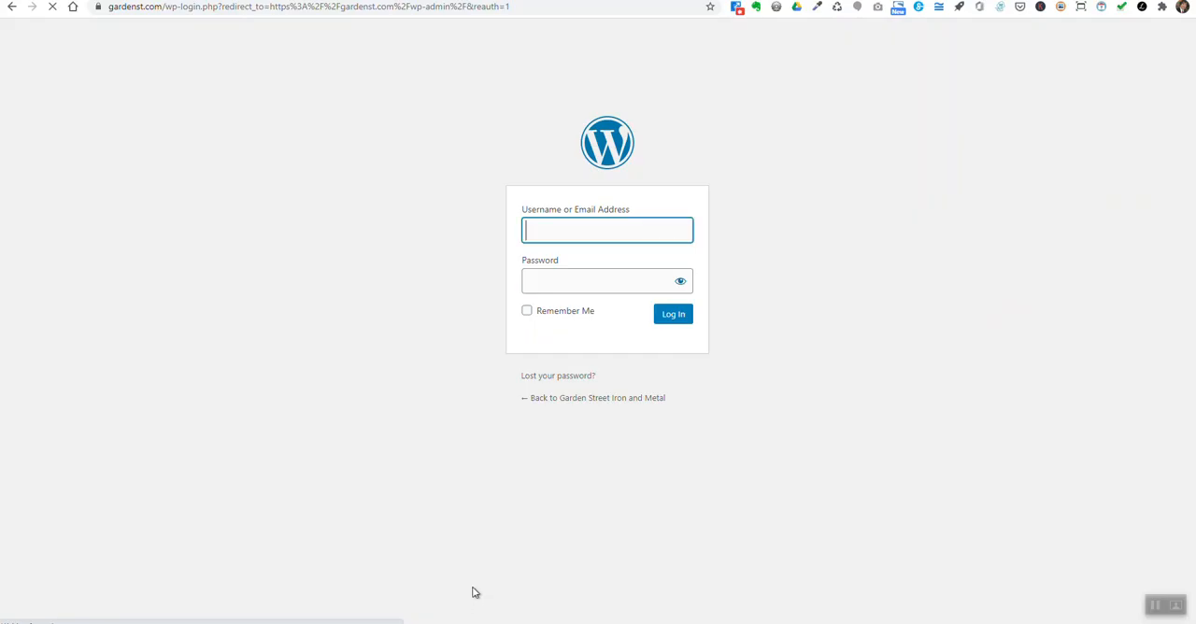
- Log in to the WordPress admin by filling in the account's username and password
left_click(574, 236)
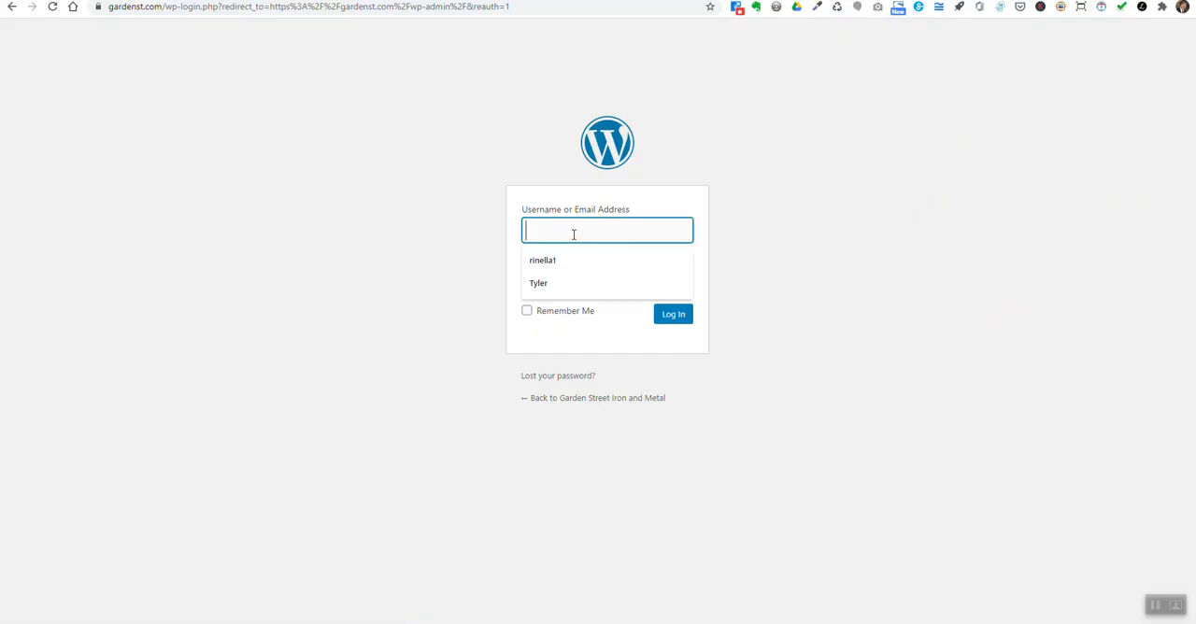
left_click(550, 286)
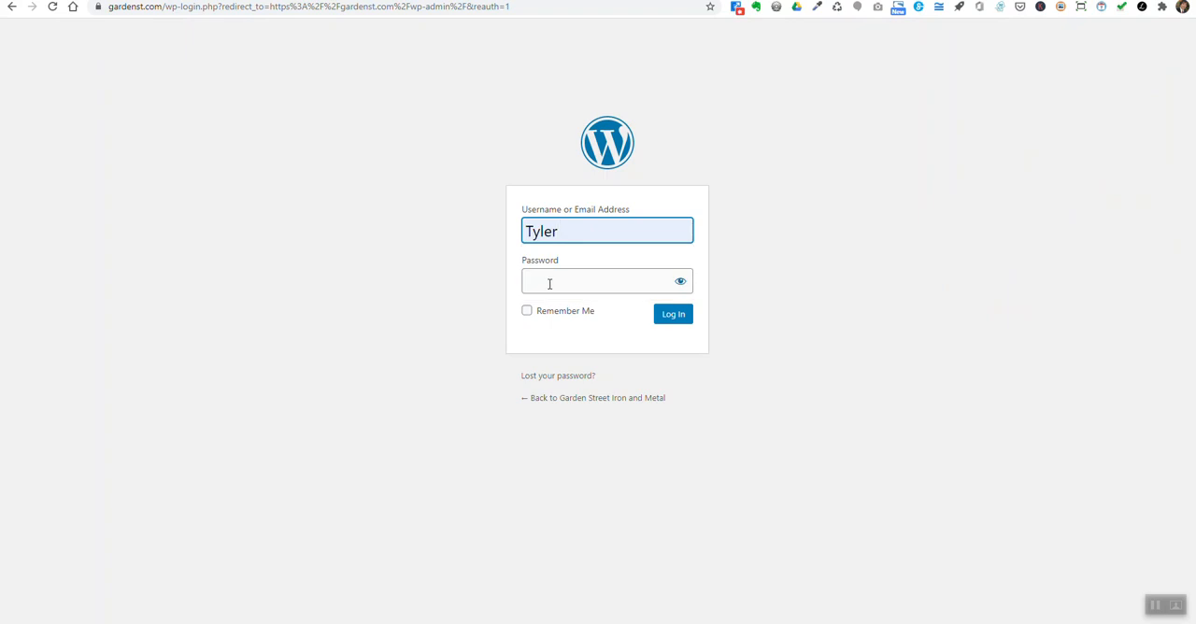
left_click(549, 284)
key("ctrl+v")
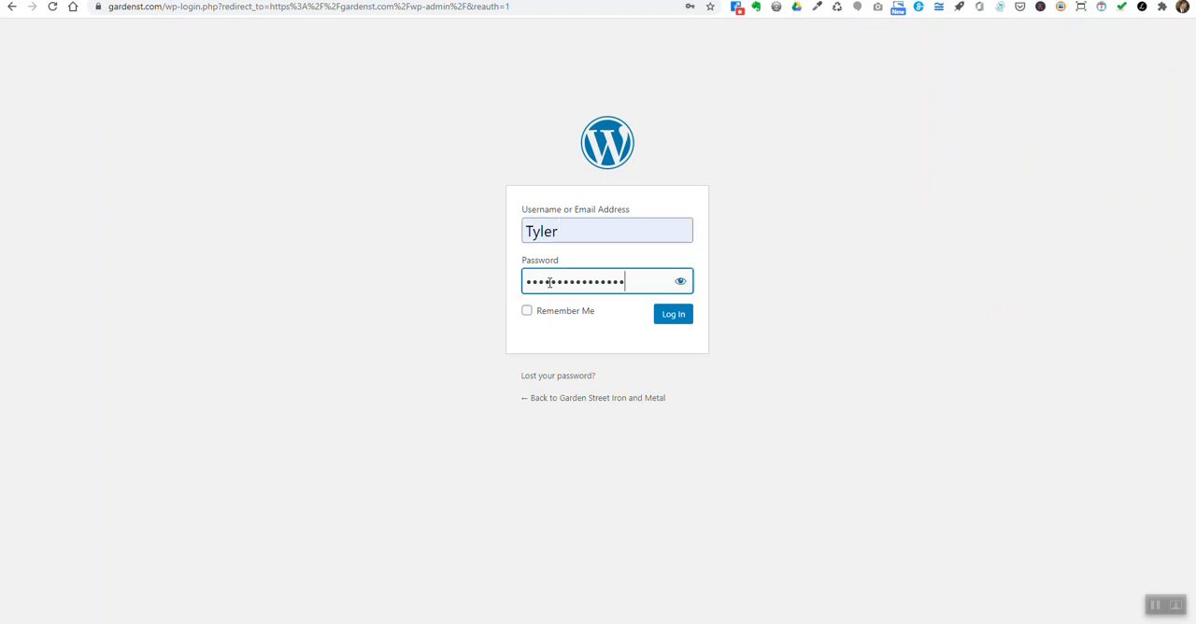
left_click(672, 320)
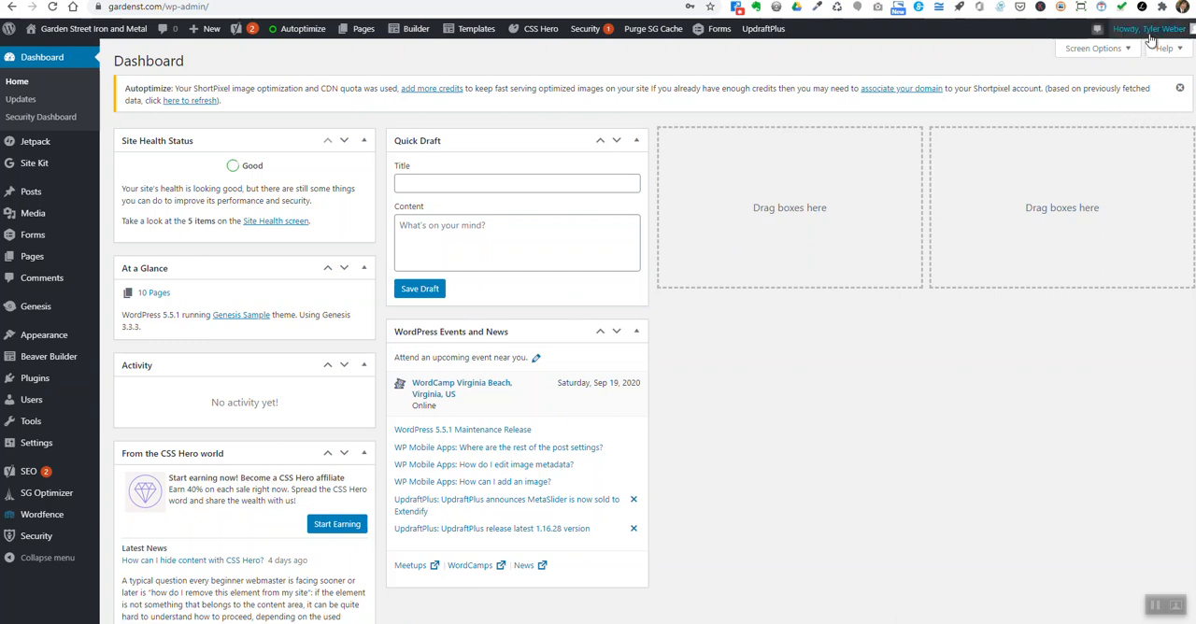
- Visit the live site from the WordPress dashboard and return to the dashboard
mouse_move(1151, 41)
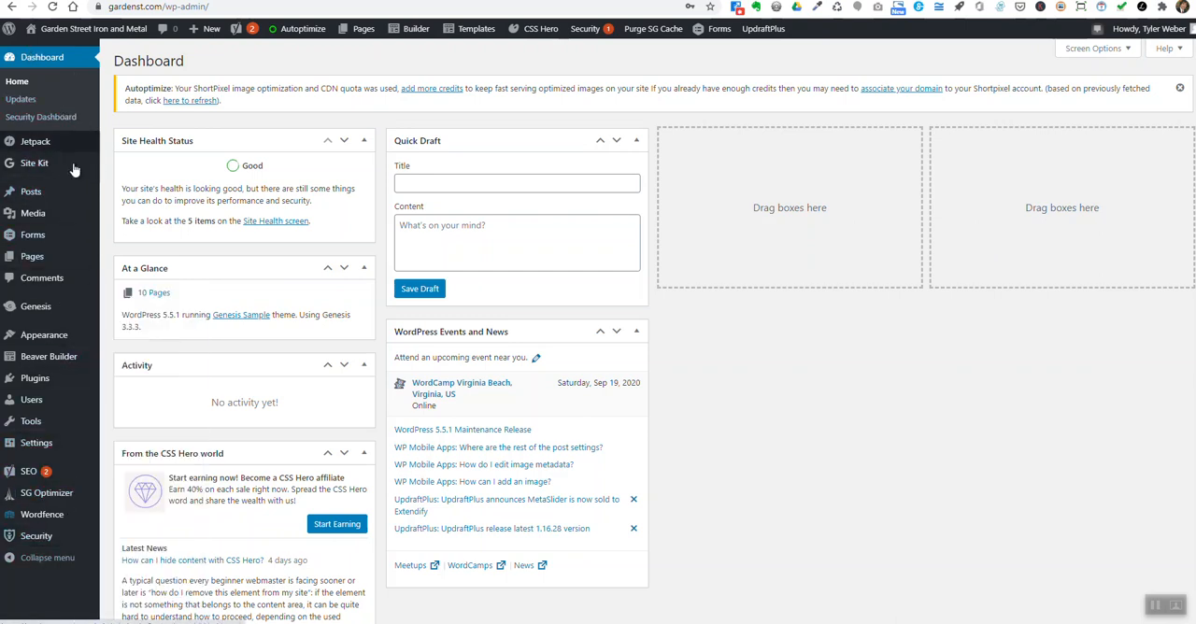
mouse_move(65, 544)
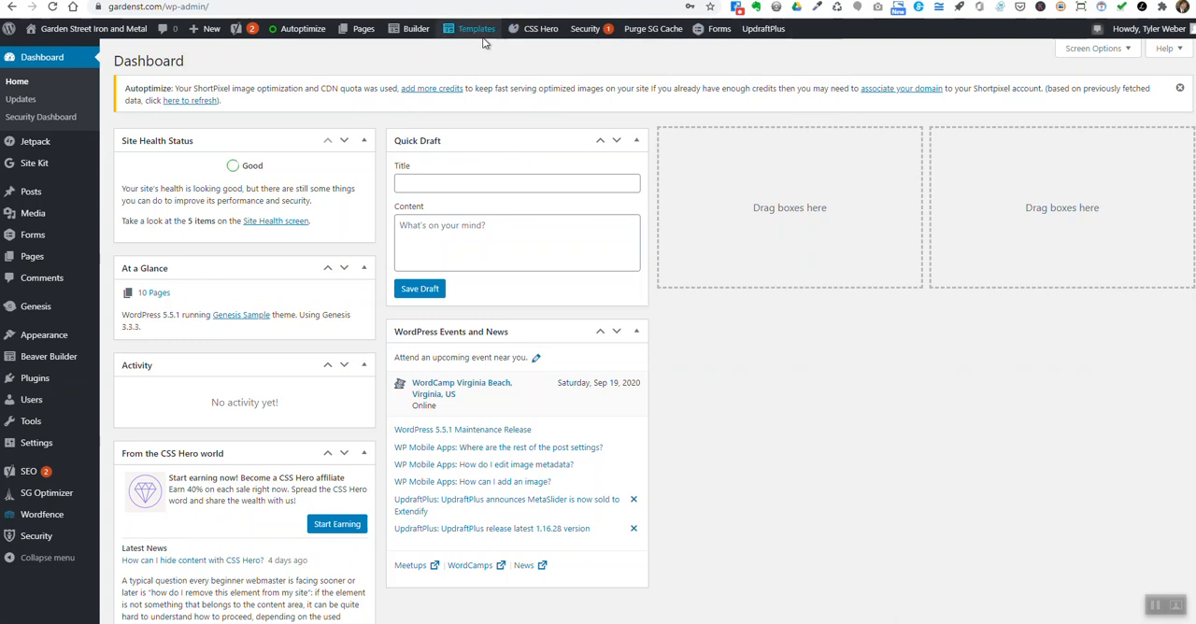
mouse_move(63, 39)
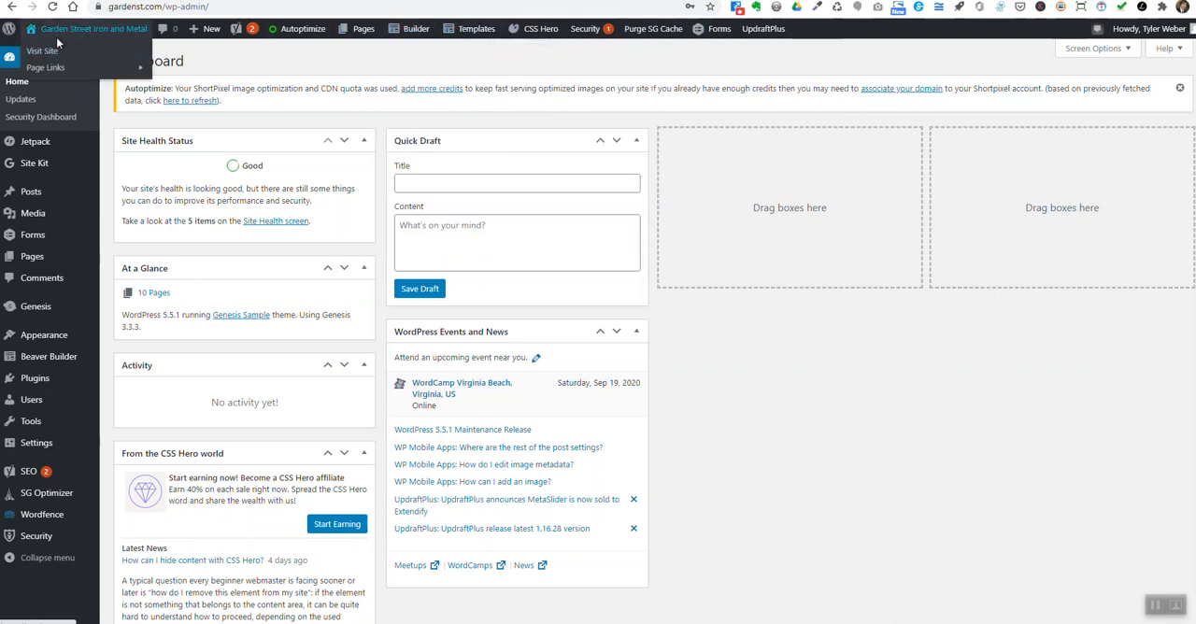
left_click(60, 35)
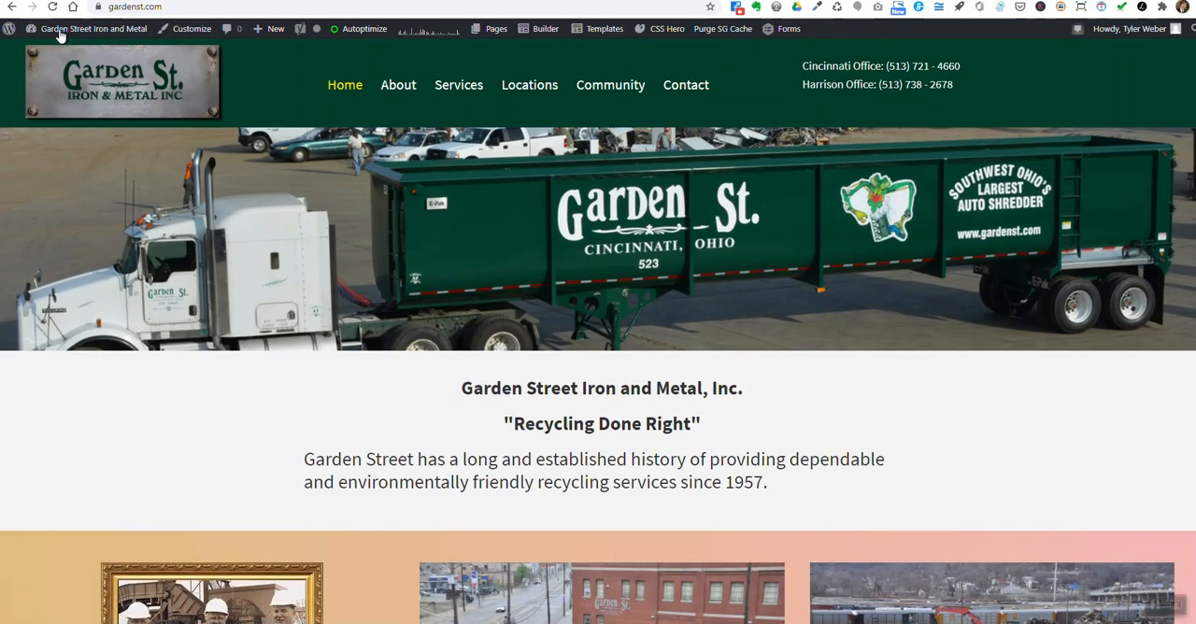
left_click(60, 35)
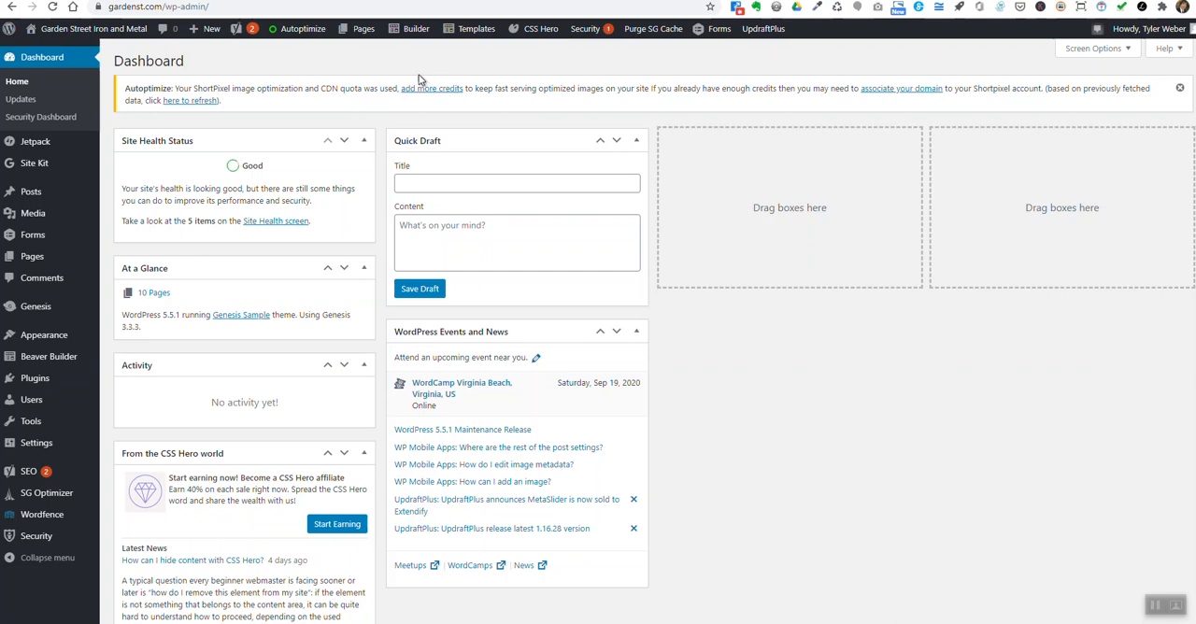
- Open the Footer layout template for editing in Beaver Builder
mouse_move(416, 37)
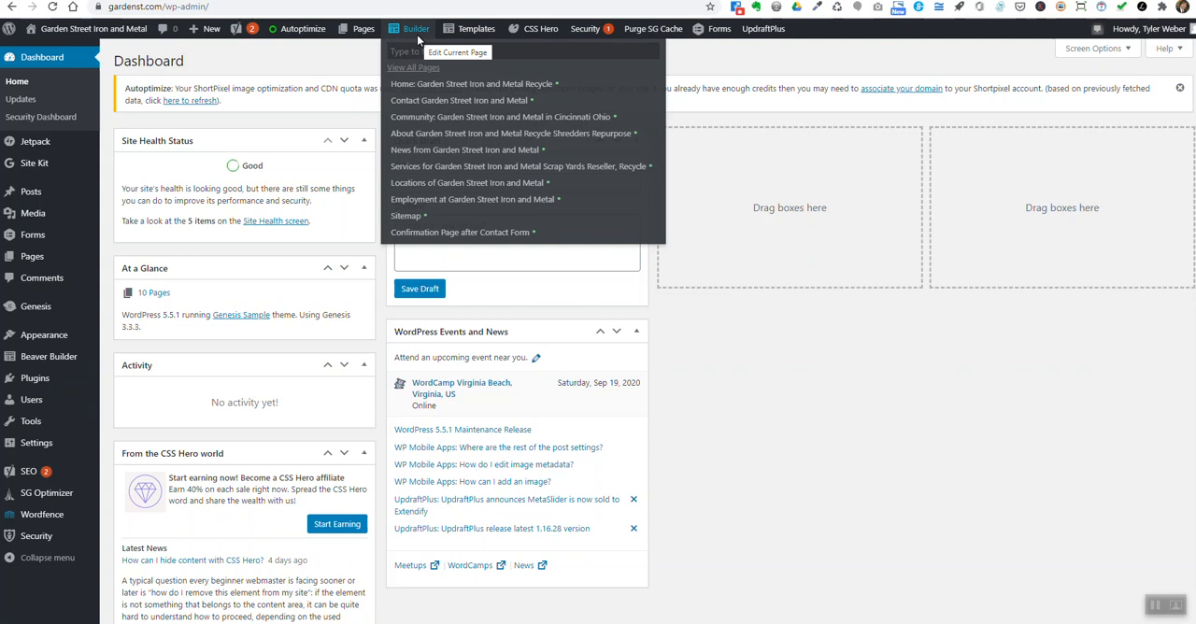
mouse_move(364, 32)
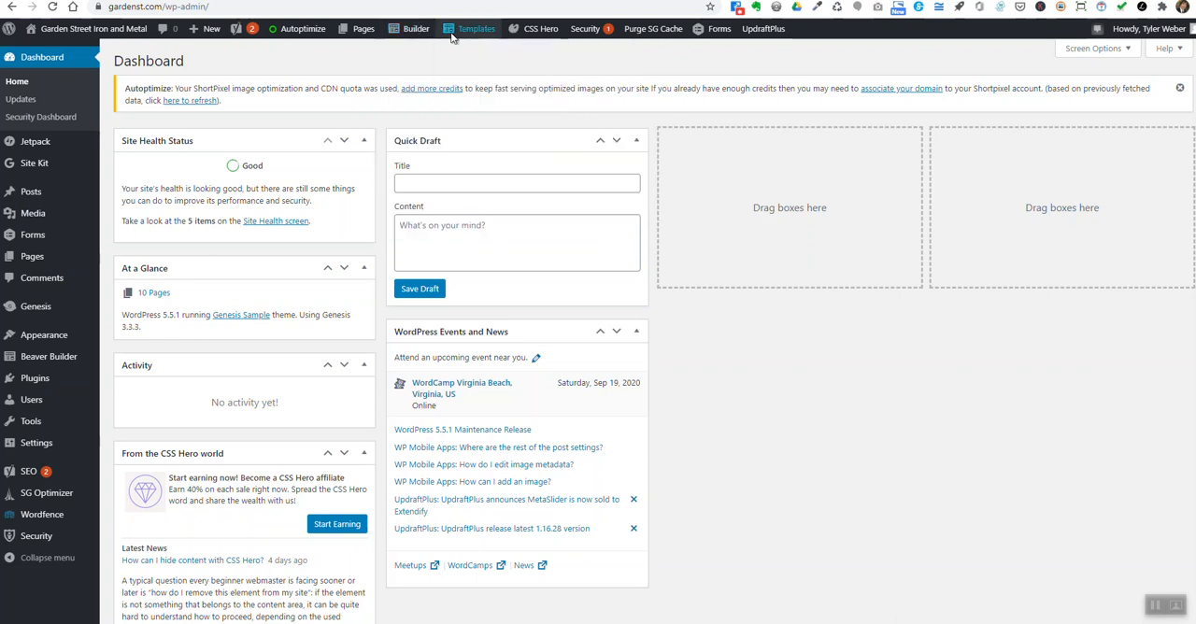
mouse_move(474, 33)
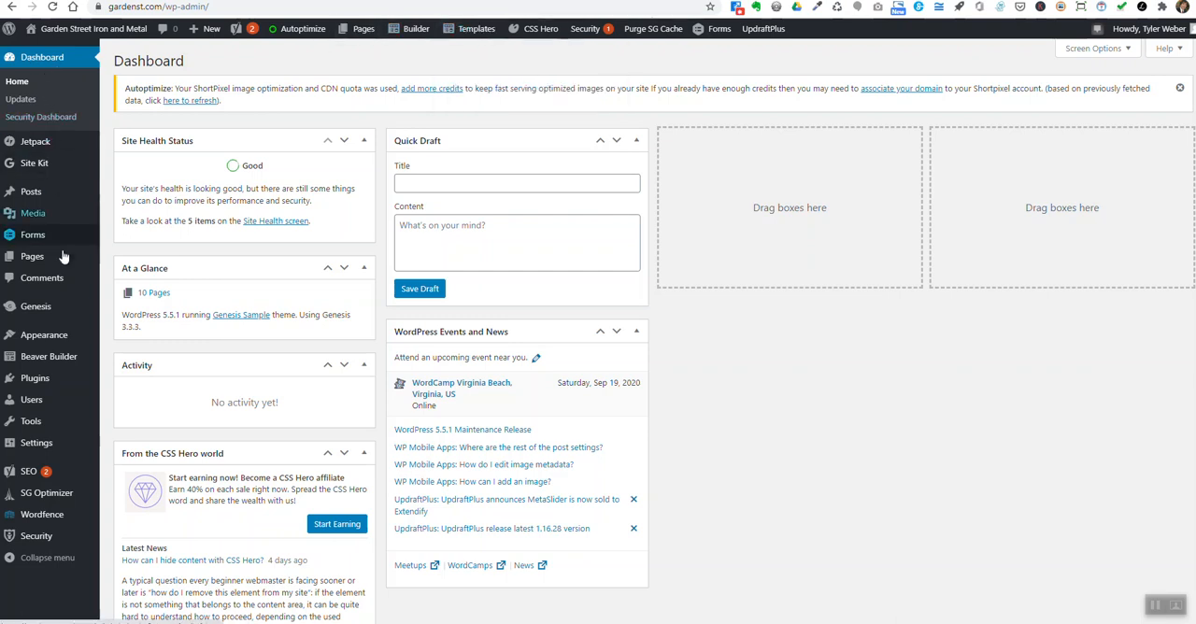
mouse_move(68, 355)
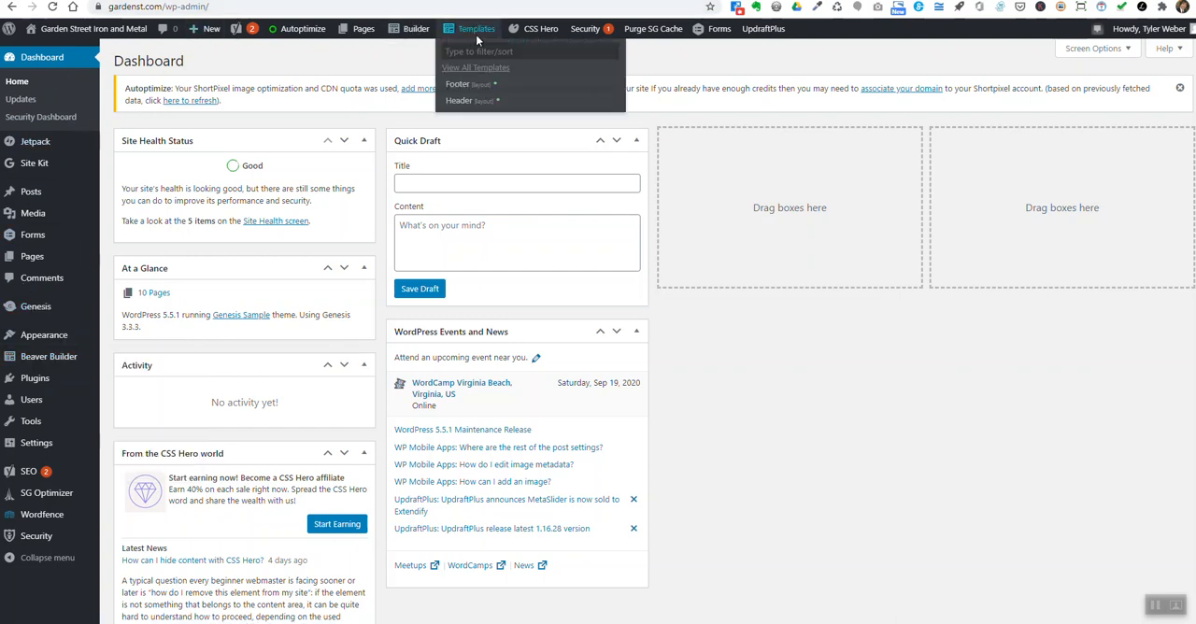
left_click(458, 86)
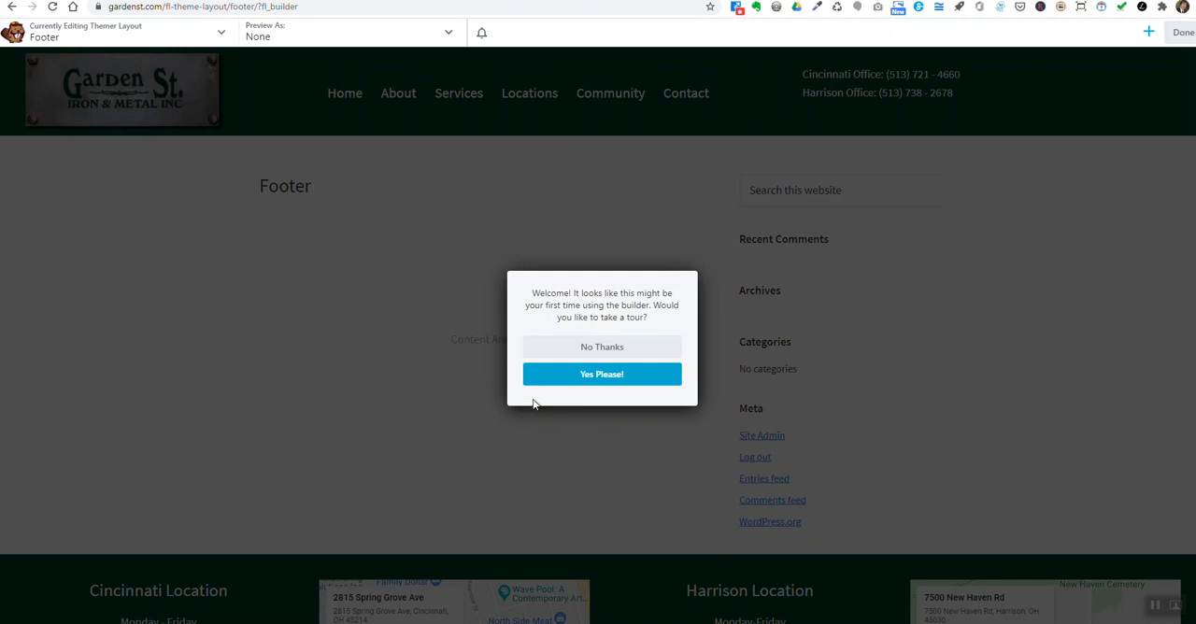
- Accept the builder's introductory tour and go through its explanations of templates, rows and content modules
left_click(575, 379)
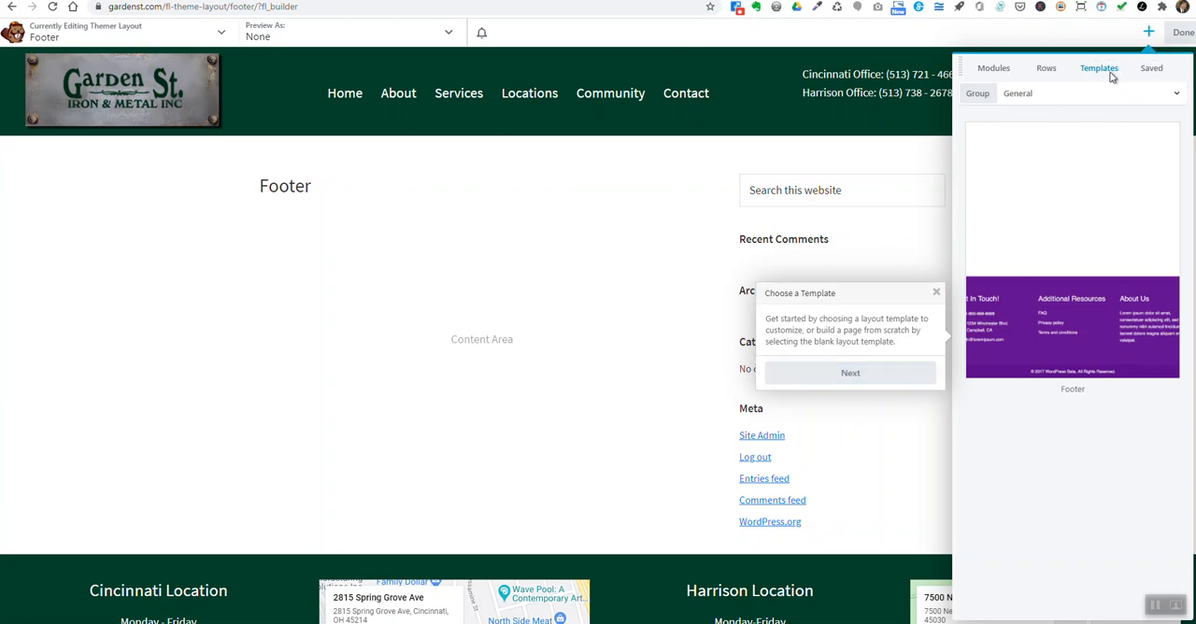
scroll(1059, 364, "down", 2)
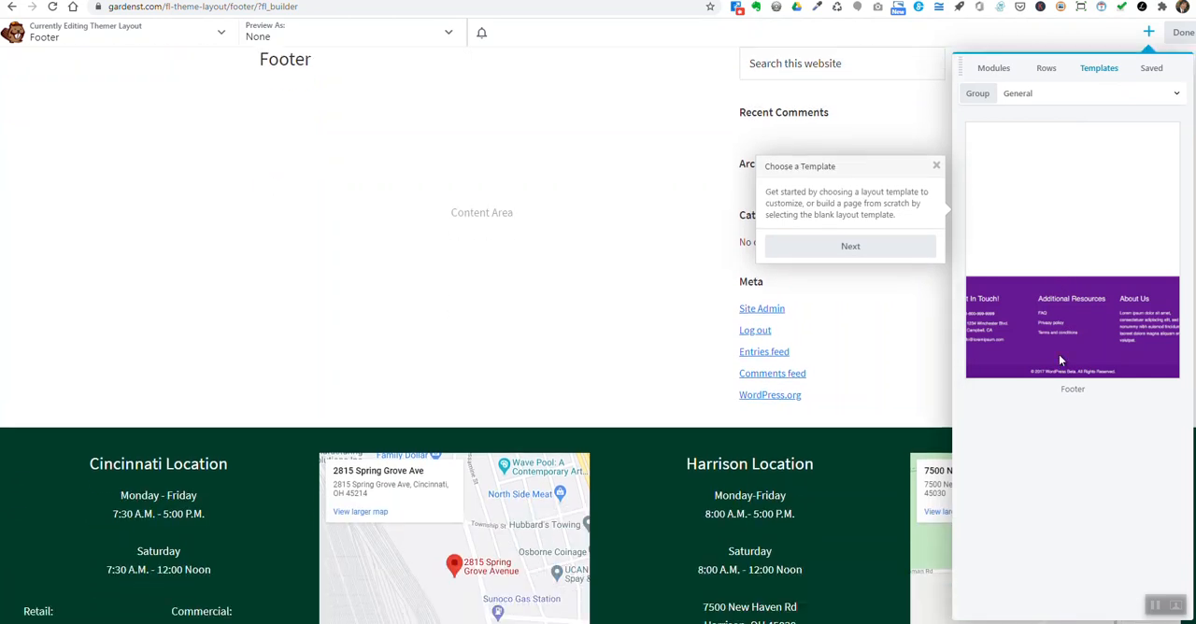
scroll(1058, 357, "up", 2)
left_click(857, 379)
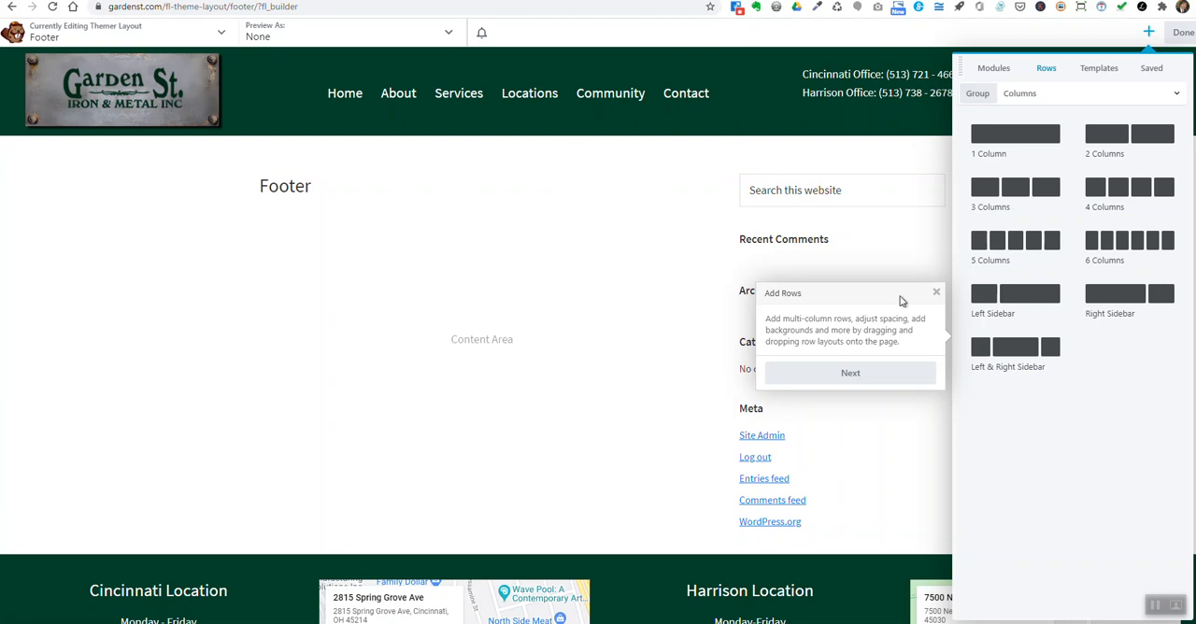
left_click(853, 374)
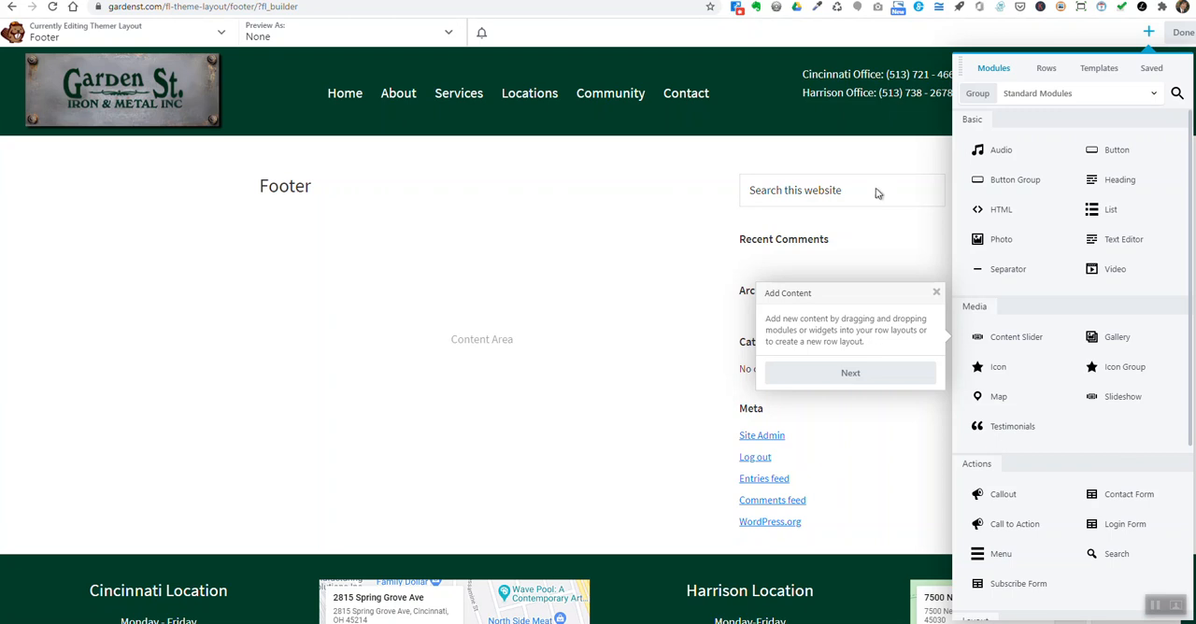
left_click(865, 375)
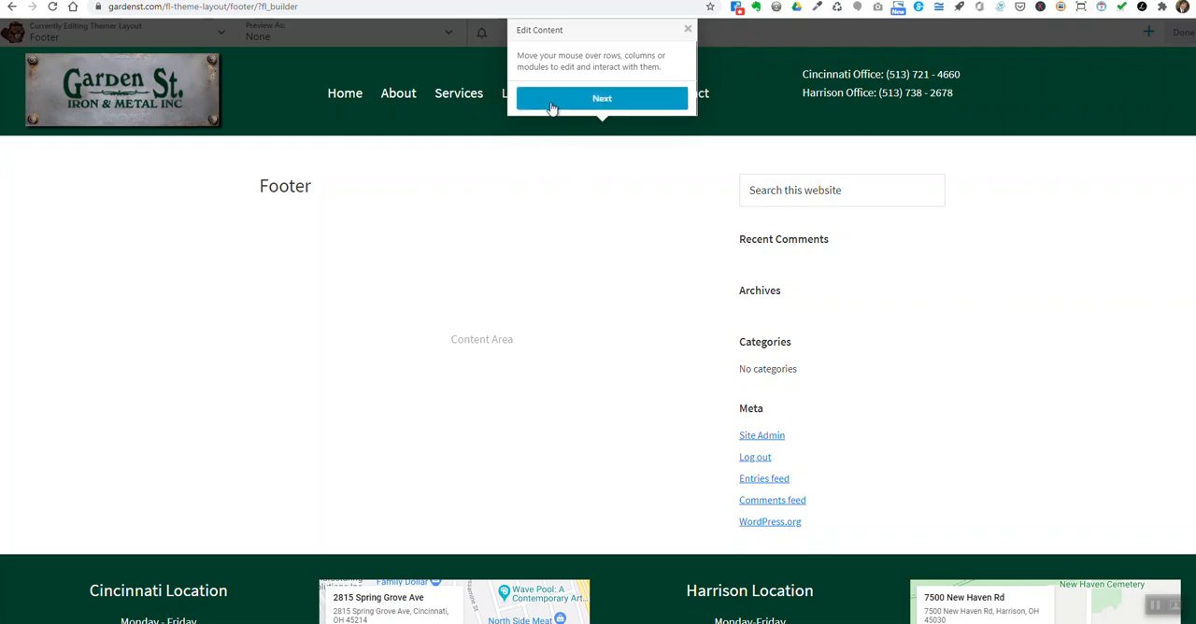
- Go through the tour's remaining notes on editing content, adding more content, helpful tools and publishing changes
left_click(616, 99)
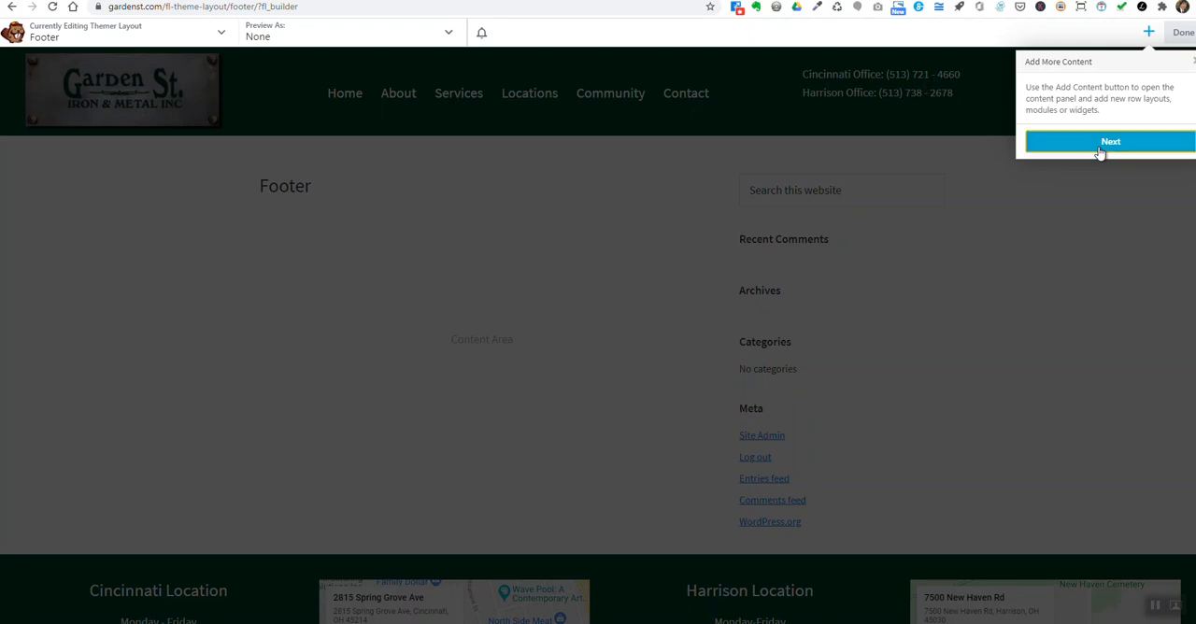
left_click(1099, 152)
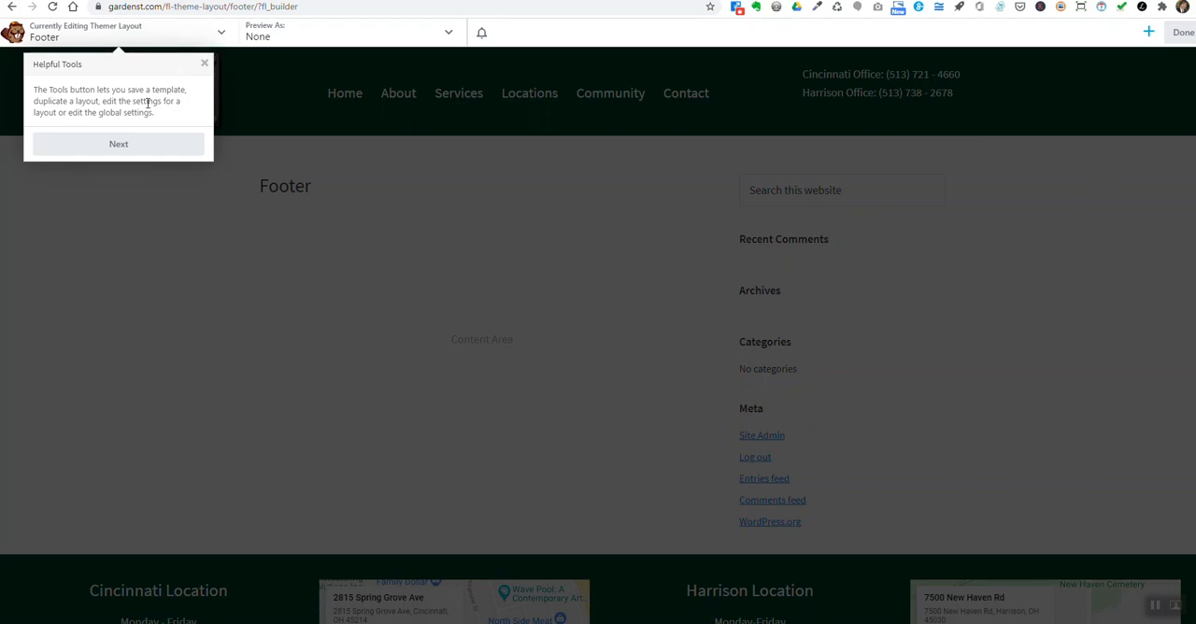
left_click(121, 147)
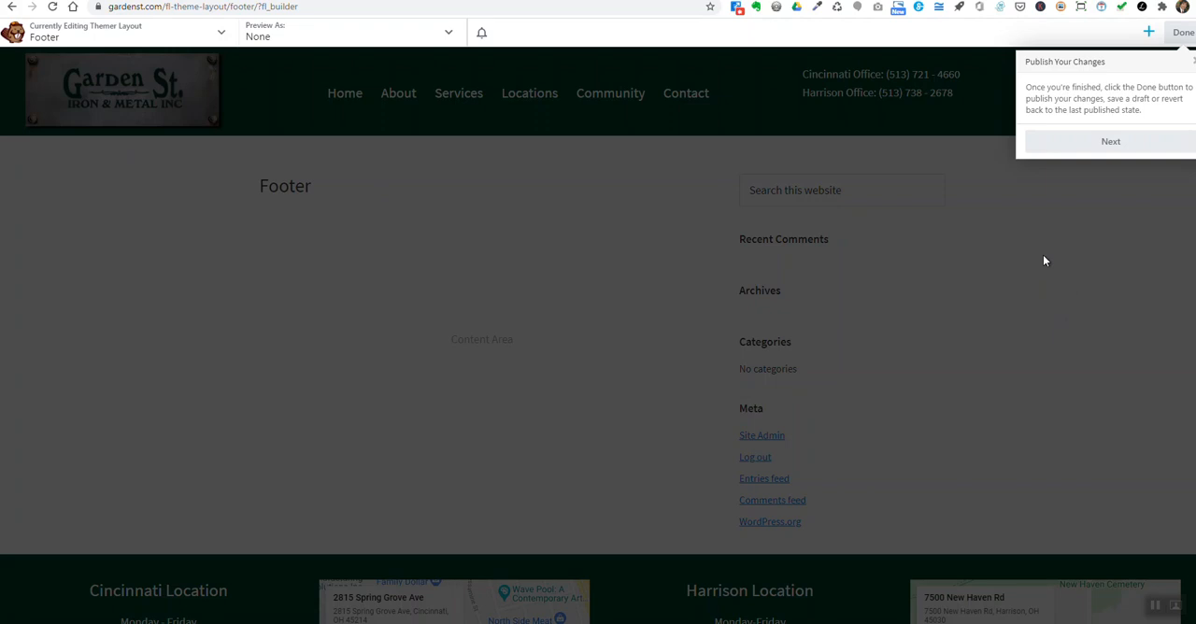
left_click(1113, 144)
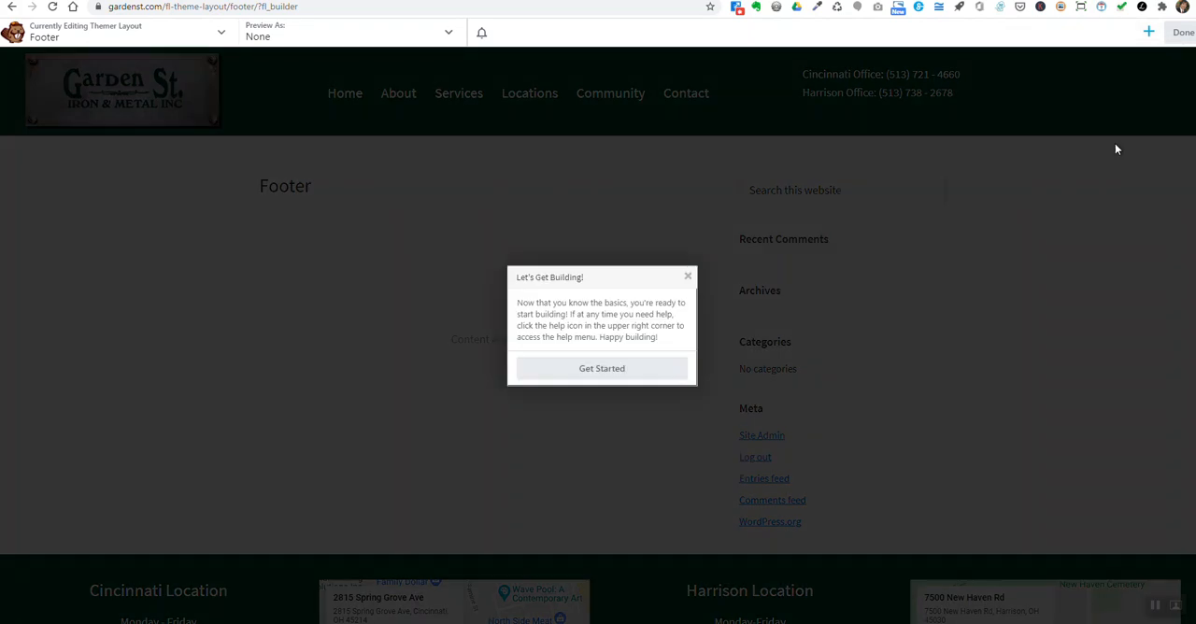
- Finish the introductory tour and close the list of content modules
left_click(639, 375)
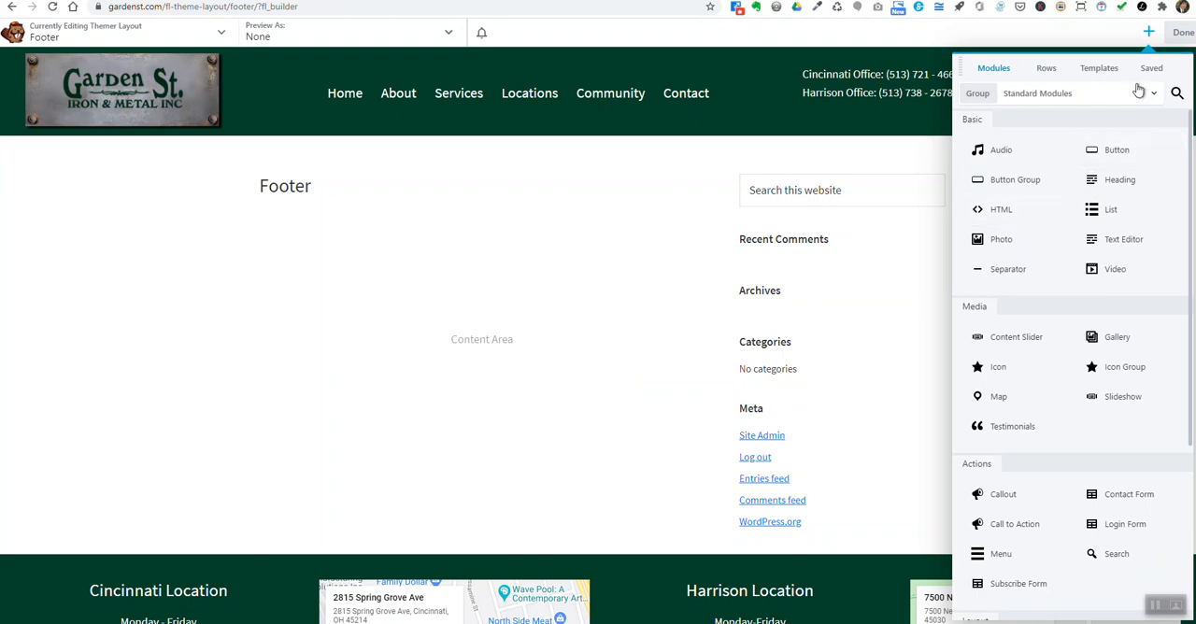
left_click(1150, 31)
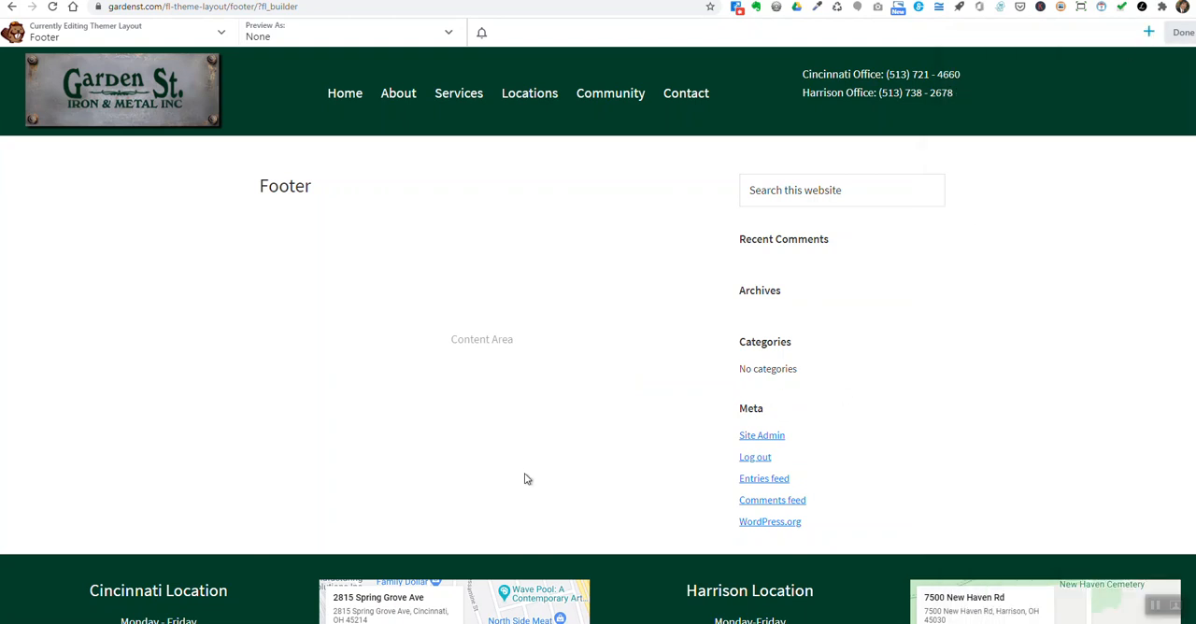
- Examine the Footer layout from the header and content area down to the location details and maps
scroll(514, 472, "down", 1)
scroll(495, 454, "up", 1)
scroll(459, 459, "down", 3)
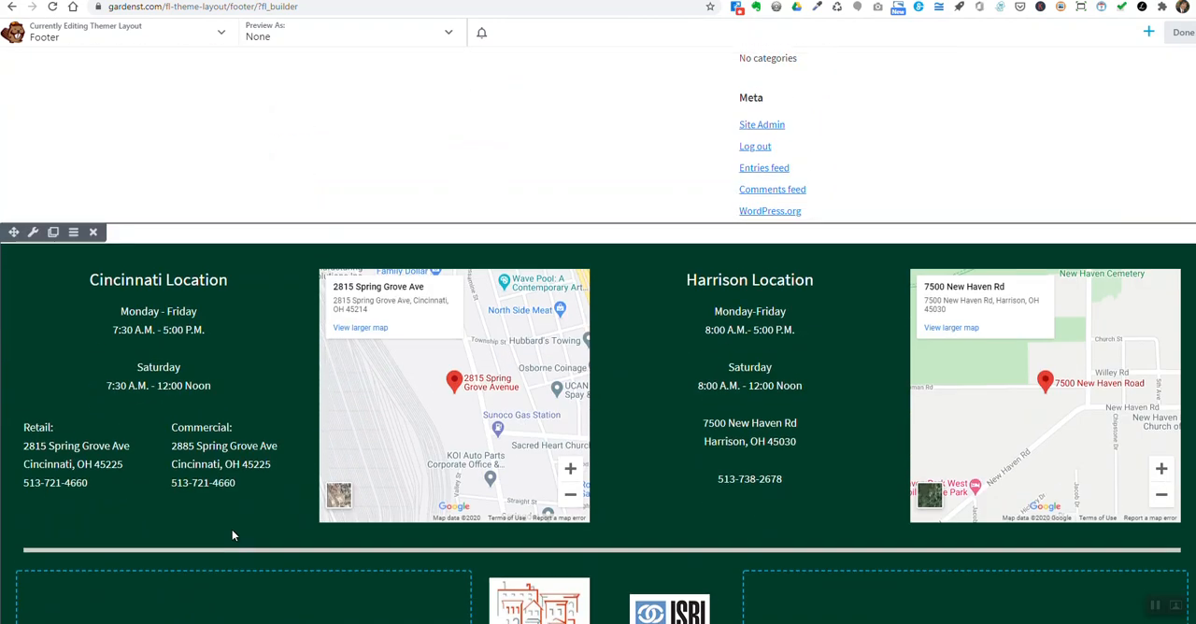
scroll(228, 392, "up", 3)
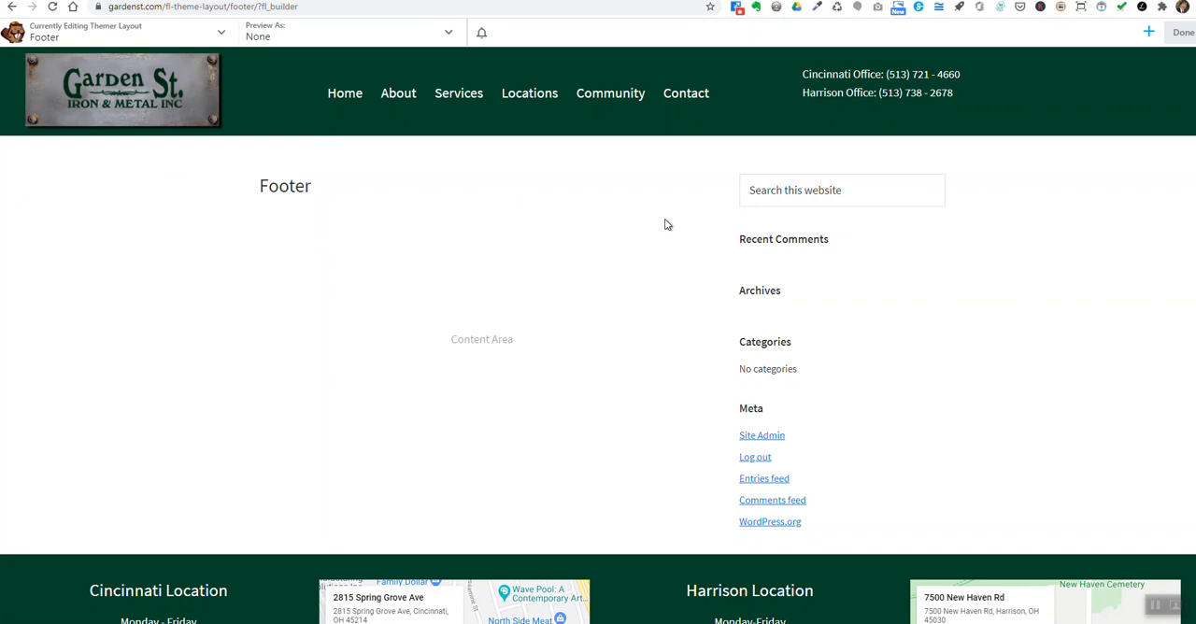
scroll(467, 390, "down", 1)
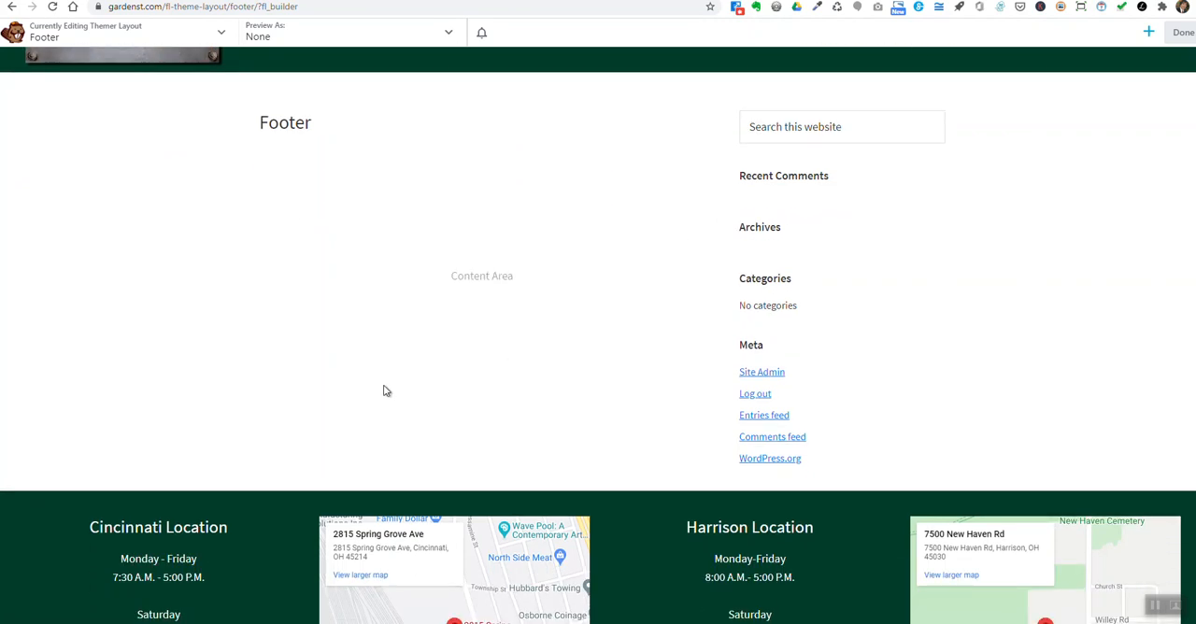
scroll(383, 390, "down", 2)
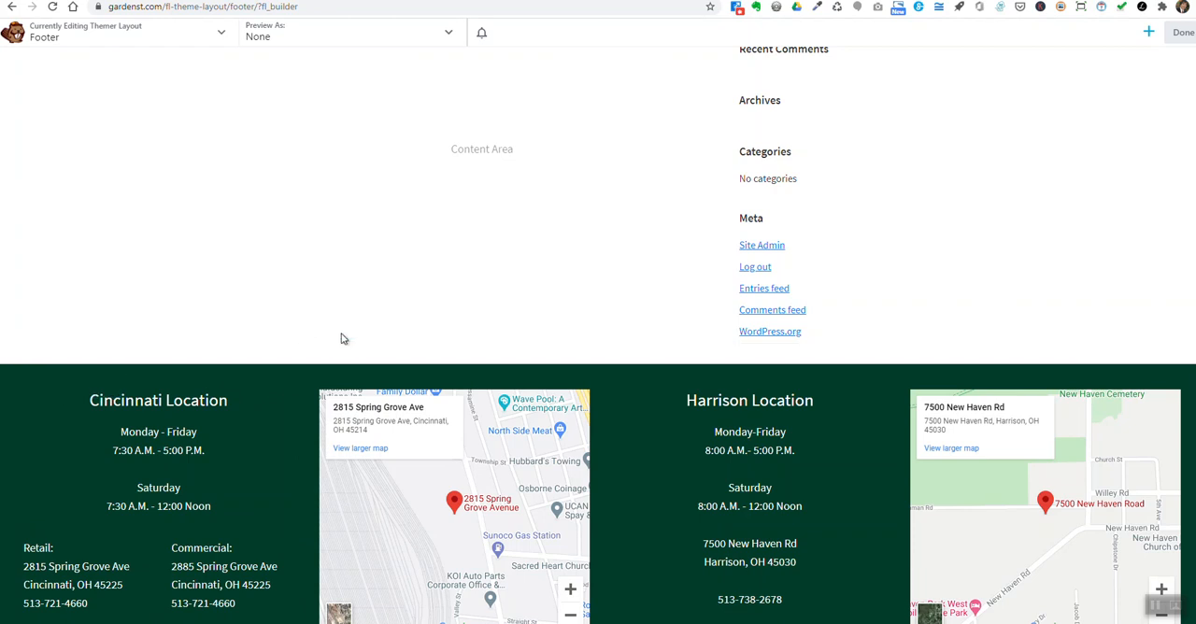
scroll(379, 281, "up", 3)
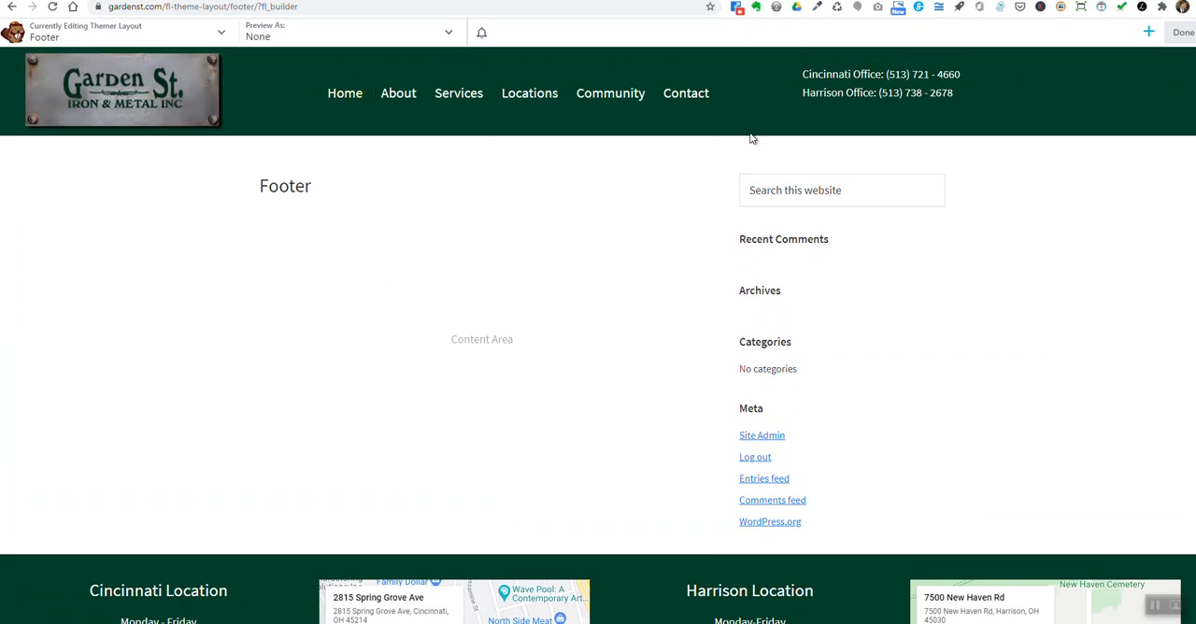
scroll(436, 359, "down", 2)
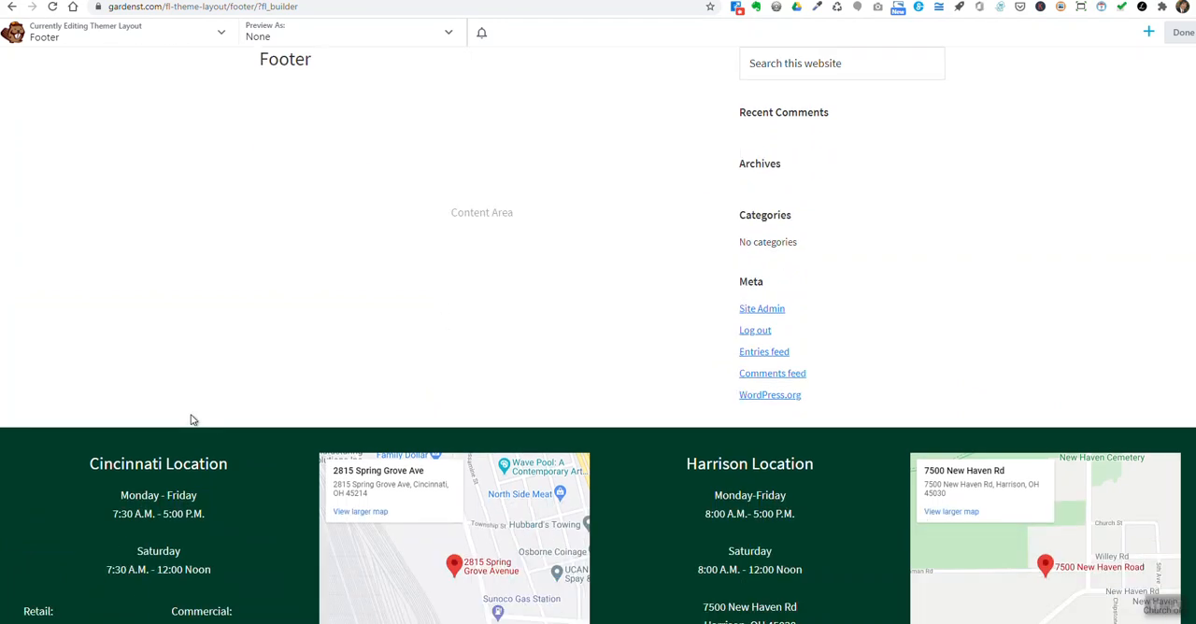
scroll(192, 419, "down", 2)
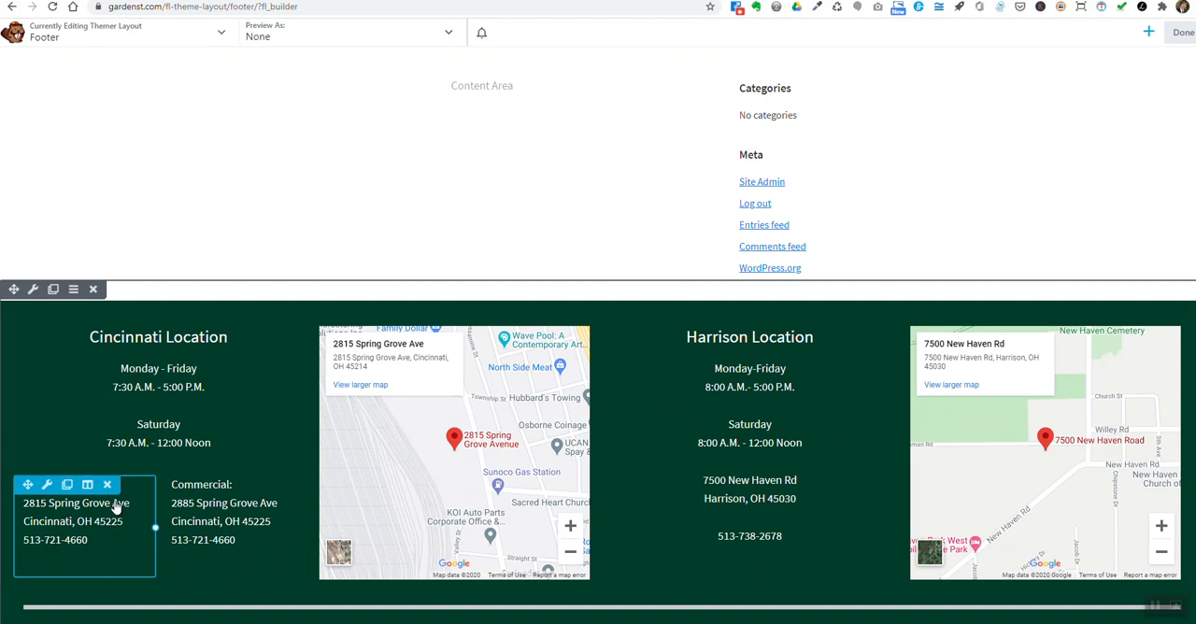
- Insert a four-column row above the footer's locations row and delete it again
left_click(1148, 35)
left_click(1049, 69)
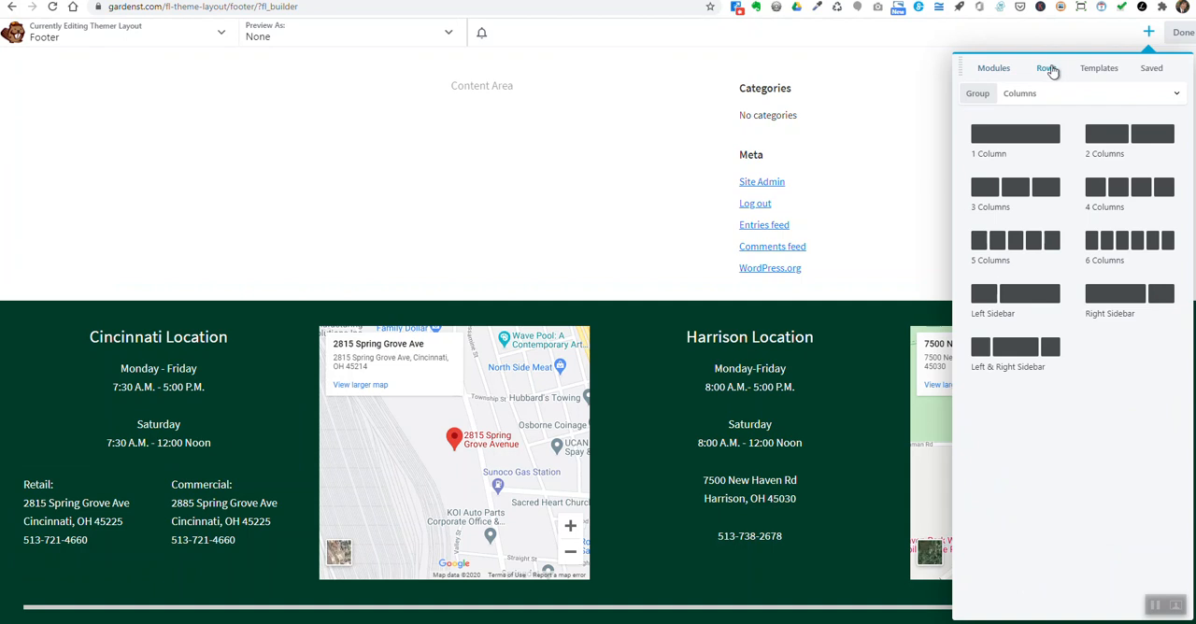
left_click_drag(1074, 205, 562, 300)
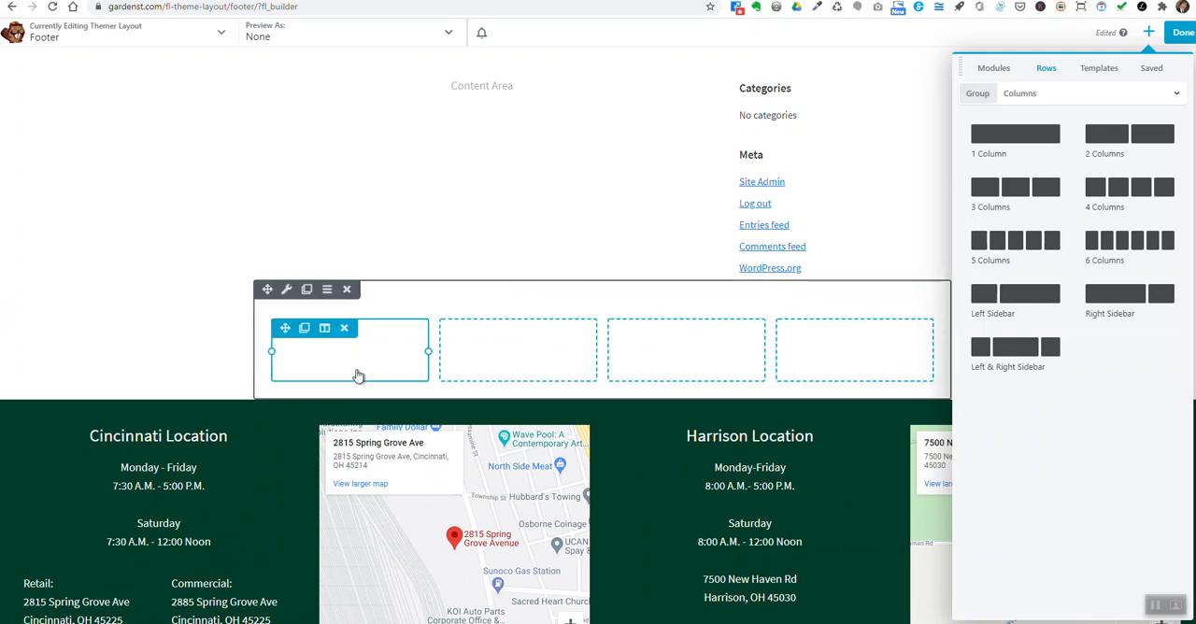
left_click(347, 290)
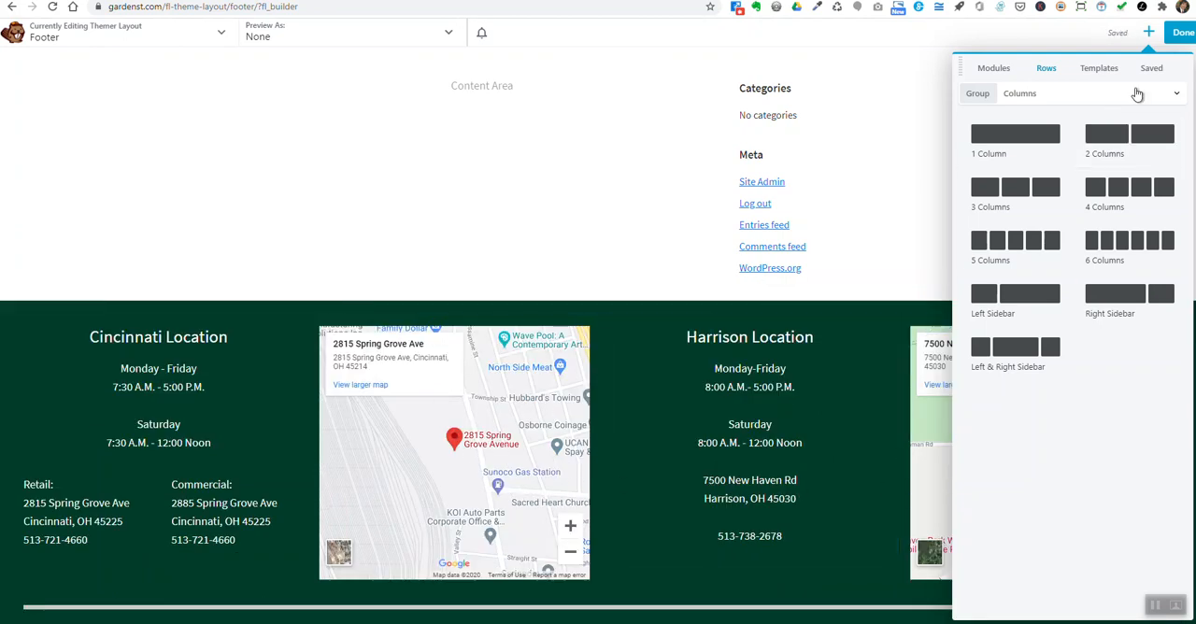
left_click(1148, 32)
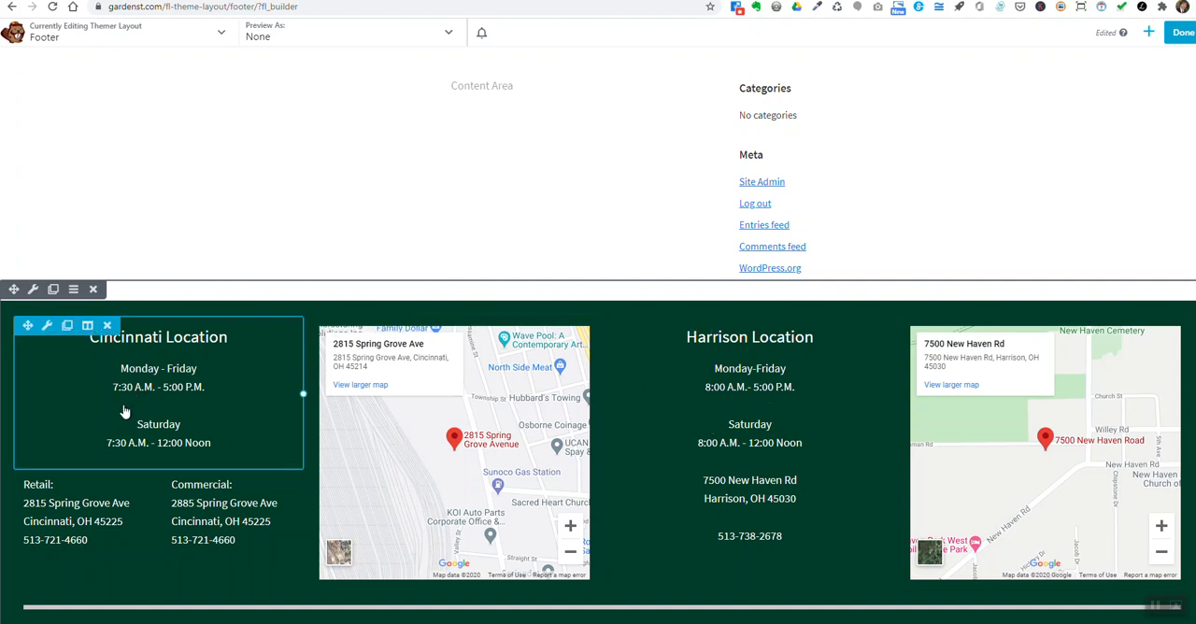
- Open the Cincinnati Location text module in an enlarged editor with the second row of formatting tools shown
left_click(47, 327)
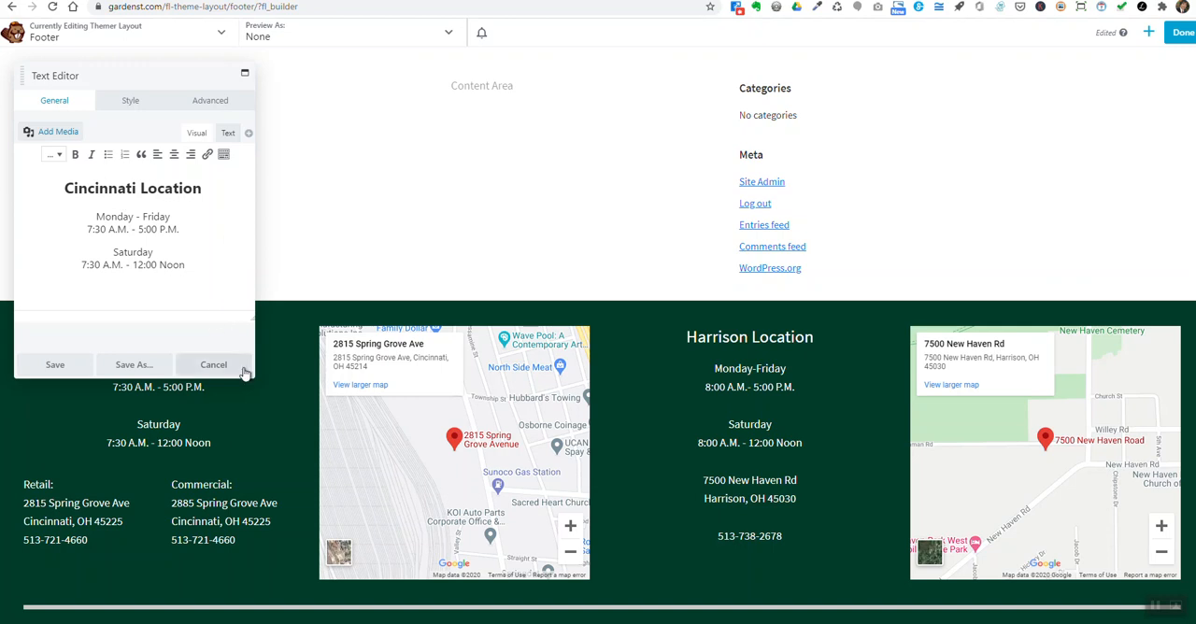
left_click_drag(250, 373, 722, 452)
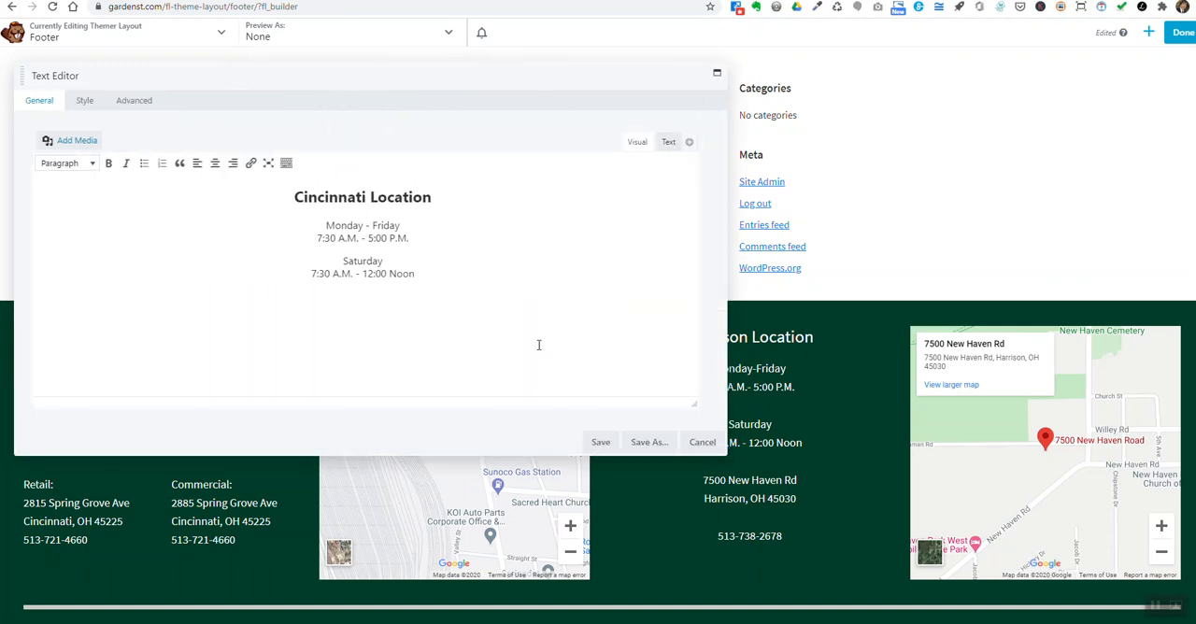
left_click(286, 165)
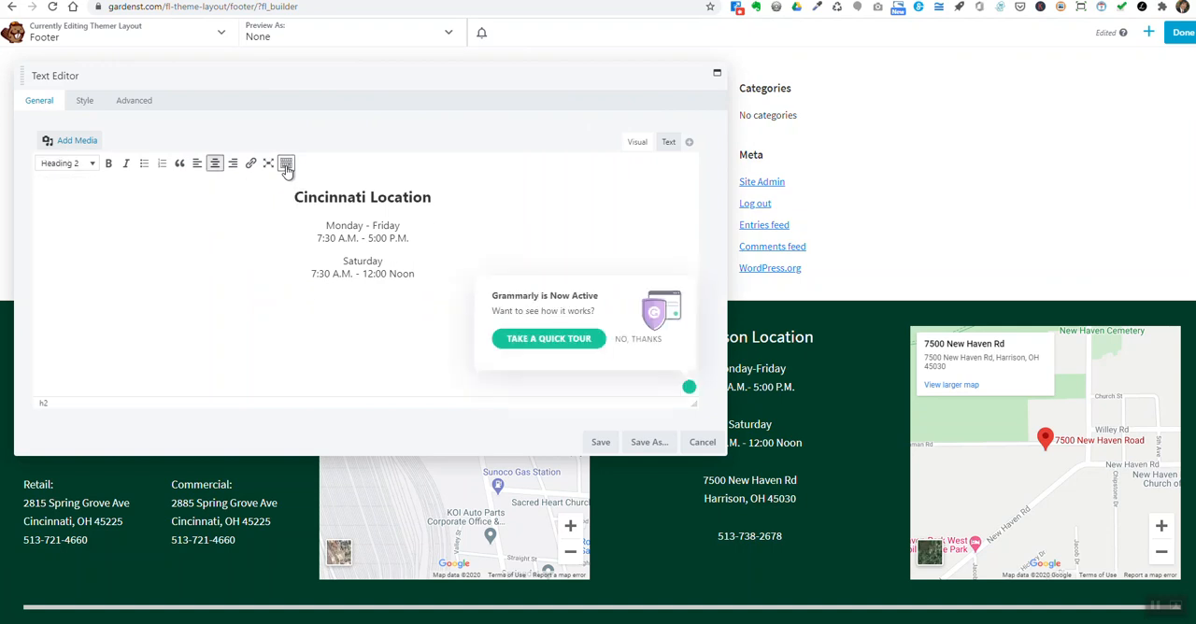
left_click(287, 165)
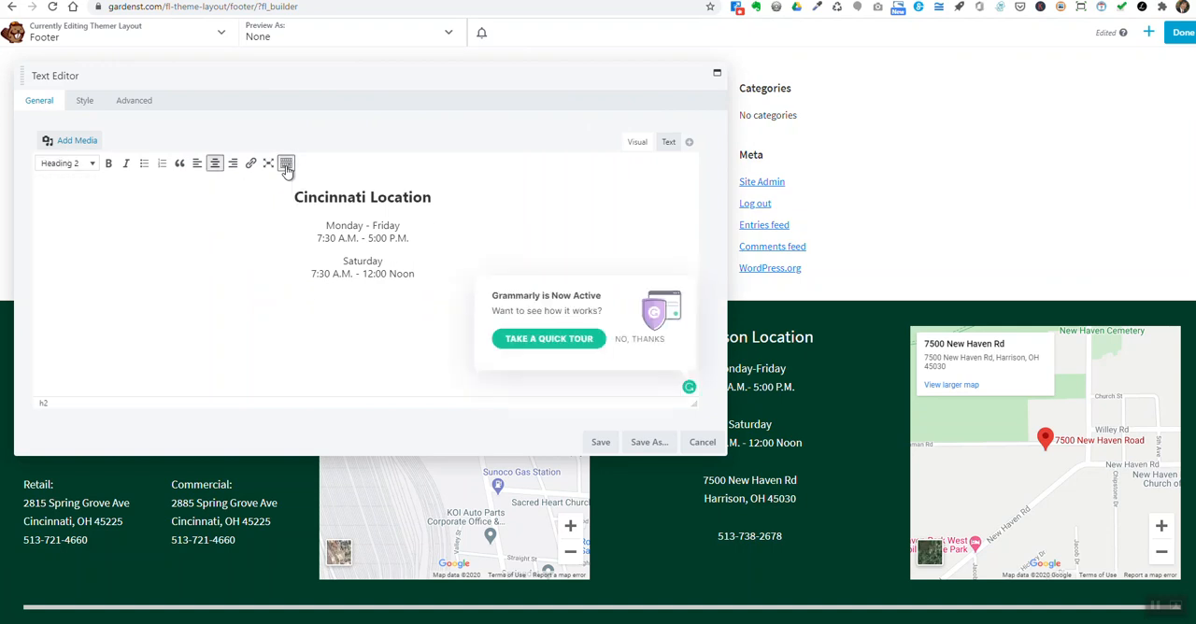
left_click(287, 166)
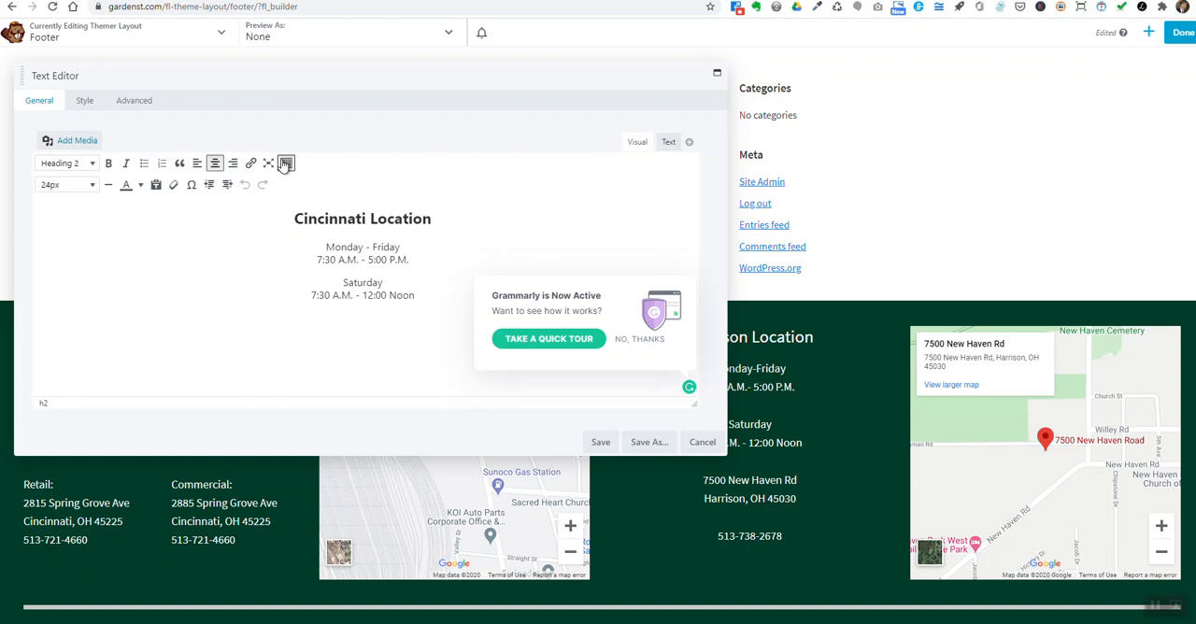
left_click(286, 164)
left_click(288, 167)
left_click(287, 166)
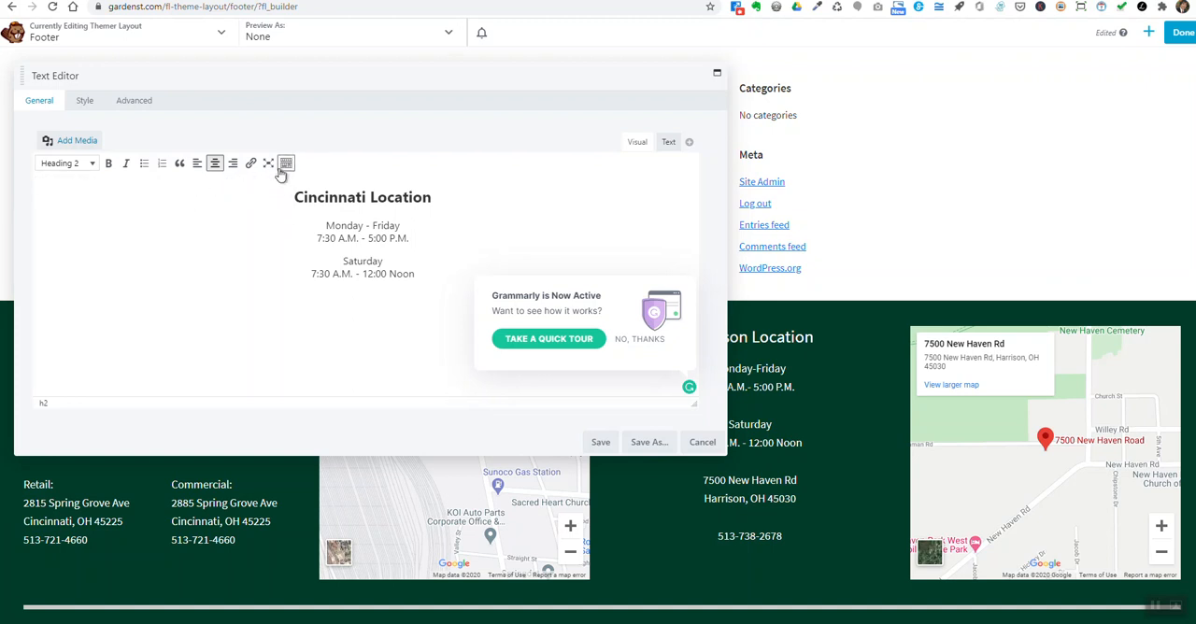
left_click(287, 168)
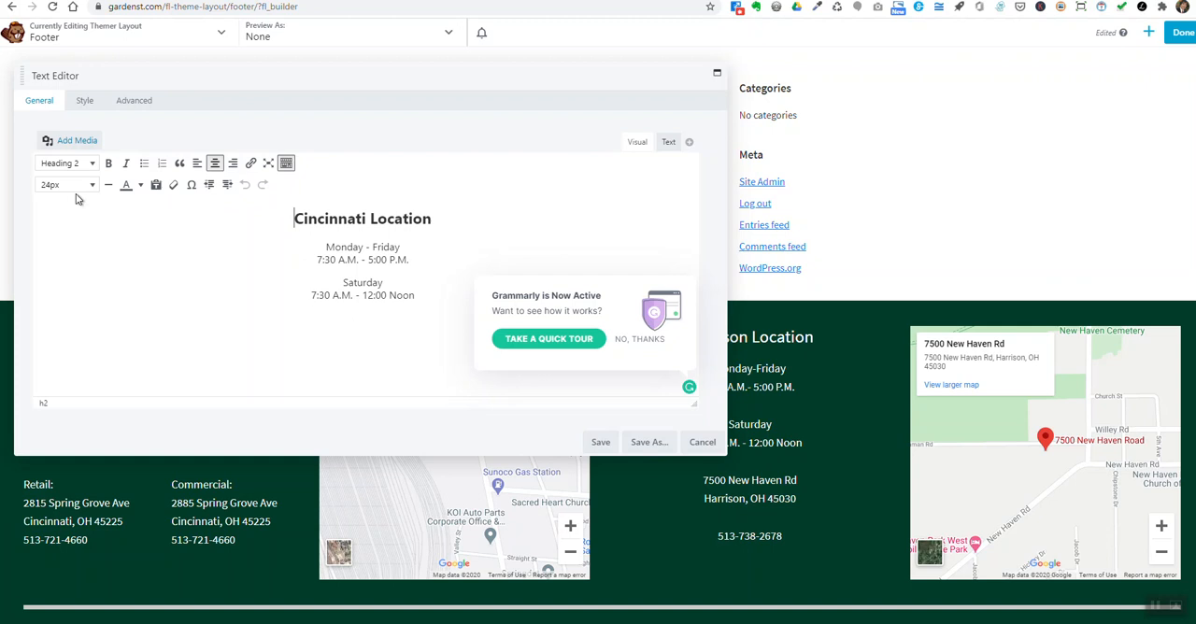
- Look at the text colour choices available for the Monday - Friday hours
left_click(362, 261)
left_click(140, 186)
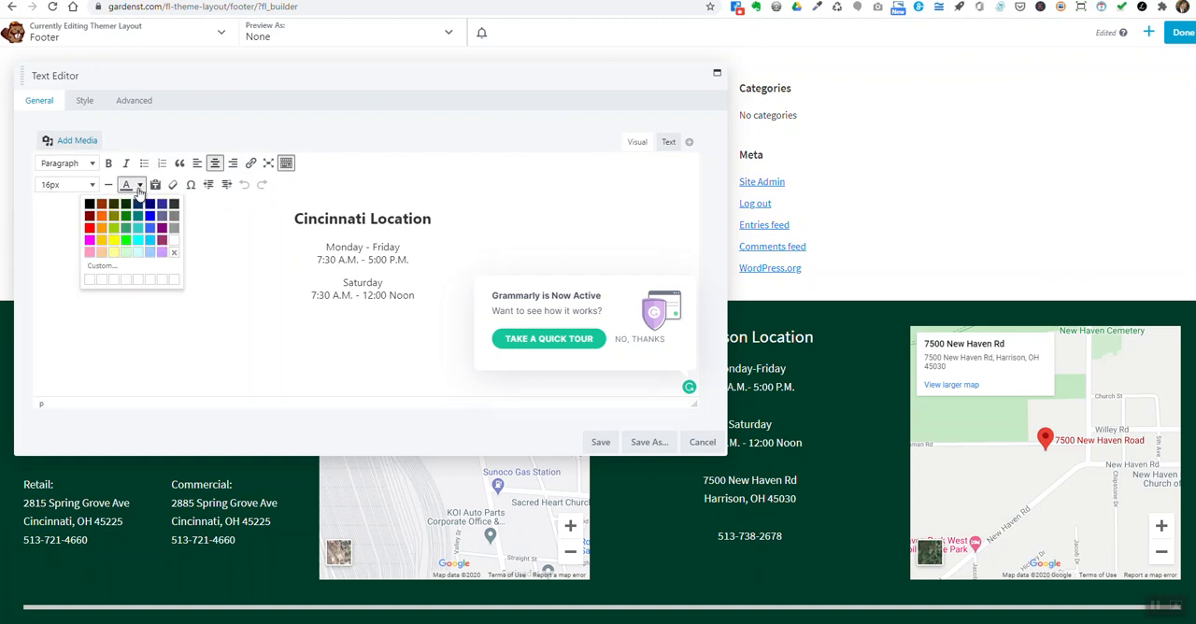
left_click(139, 186)
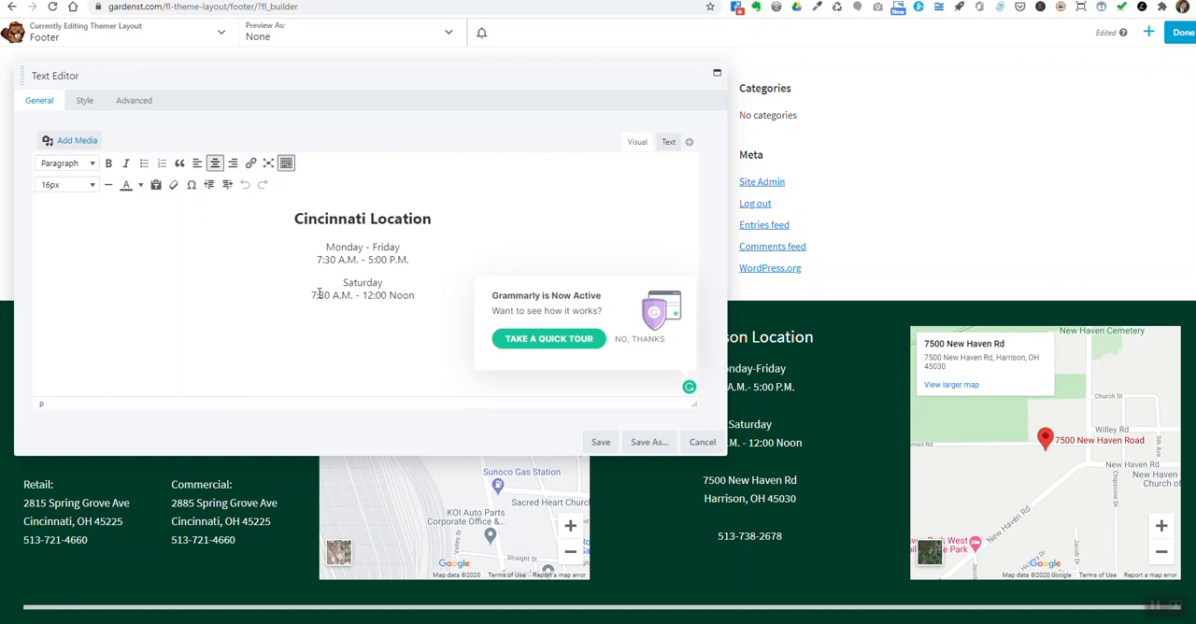
- Set the Cincinnati Location's Monday - Friday closing time to 3:00 P.M., decline the Grammarly tour and save the text module
key("BackSpace")
key("BackSpace")
type("3")
left_click(639, 340)
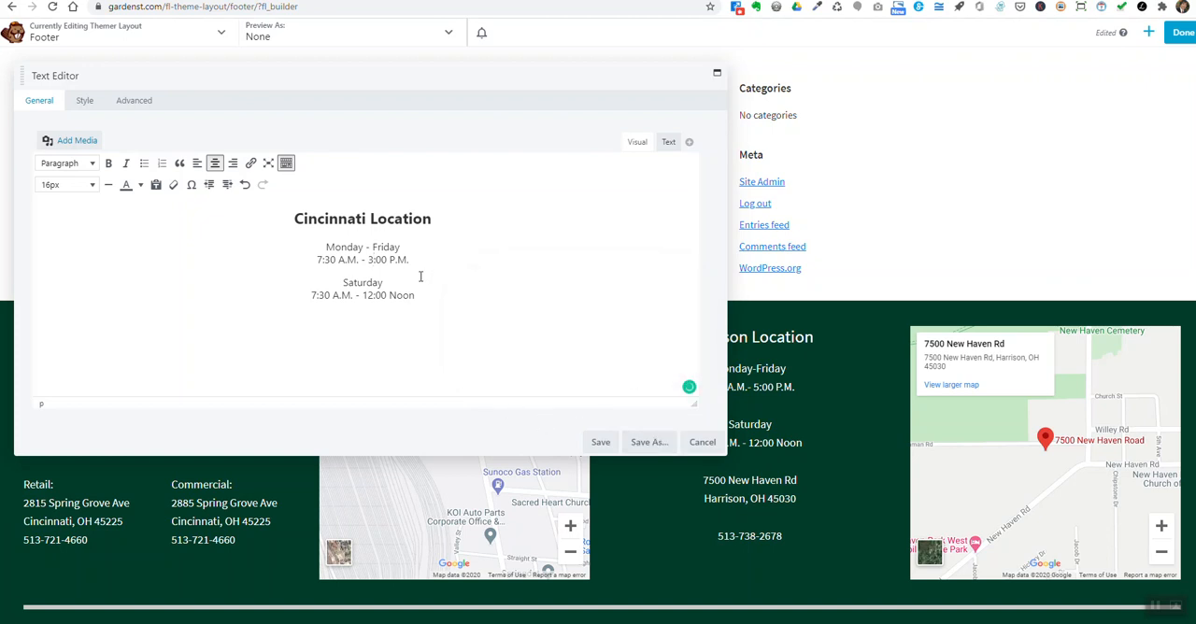
left_click(601, 442)
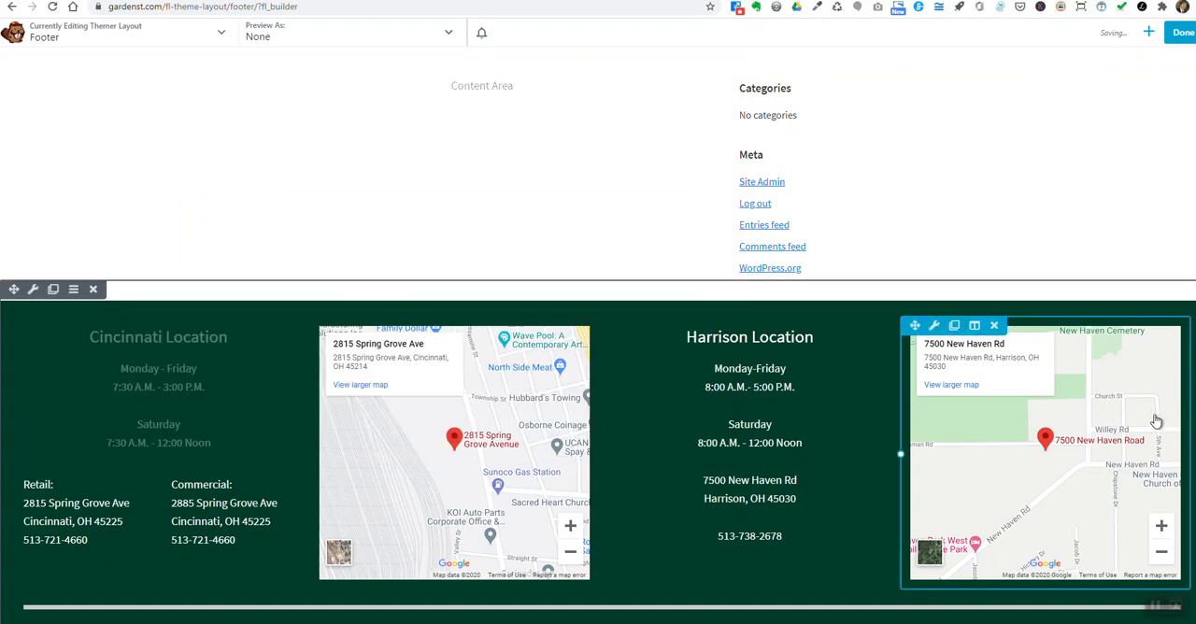
- Reopen the Cincinnati Location text, set the Monday - Friday closing time back to 5:00 P.M. and save it
scroll(1156, 420, "up", 3)
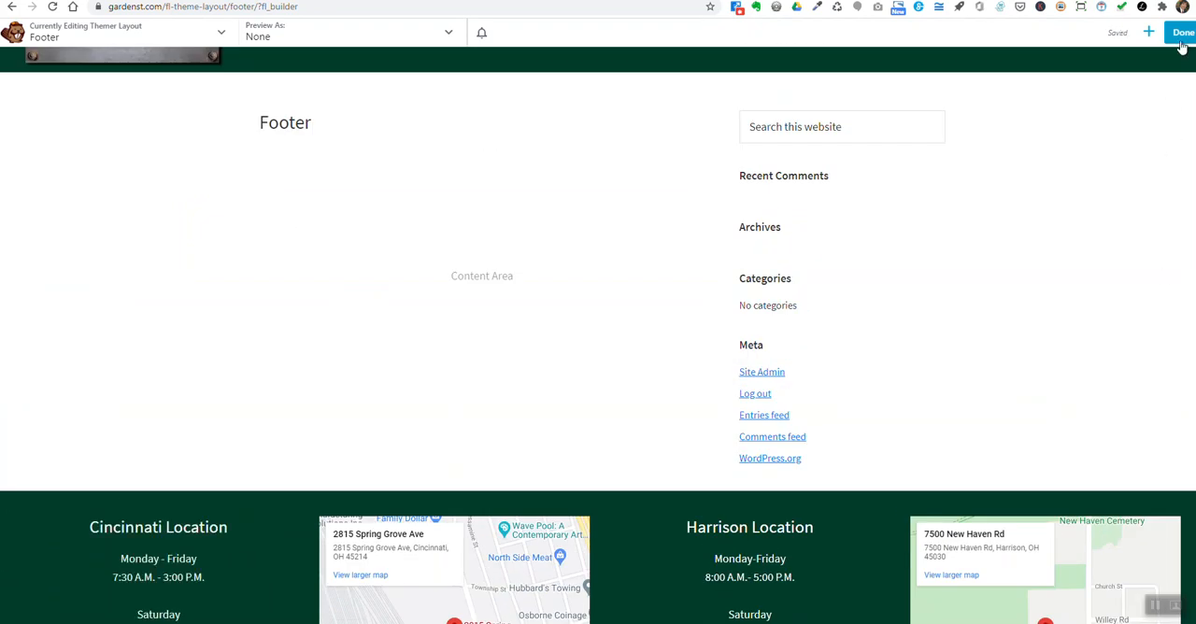
scroll(981, 510, "down", 1)
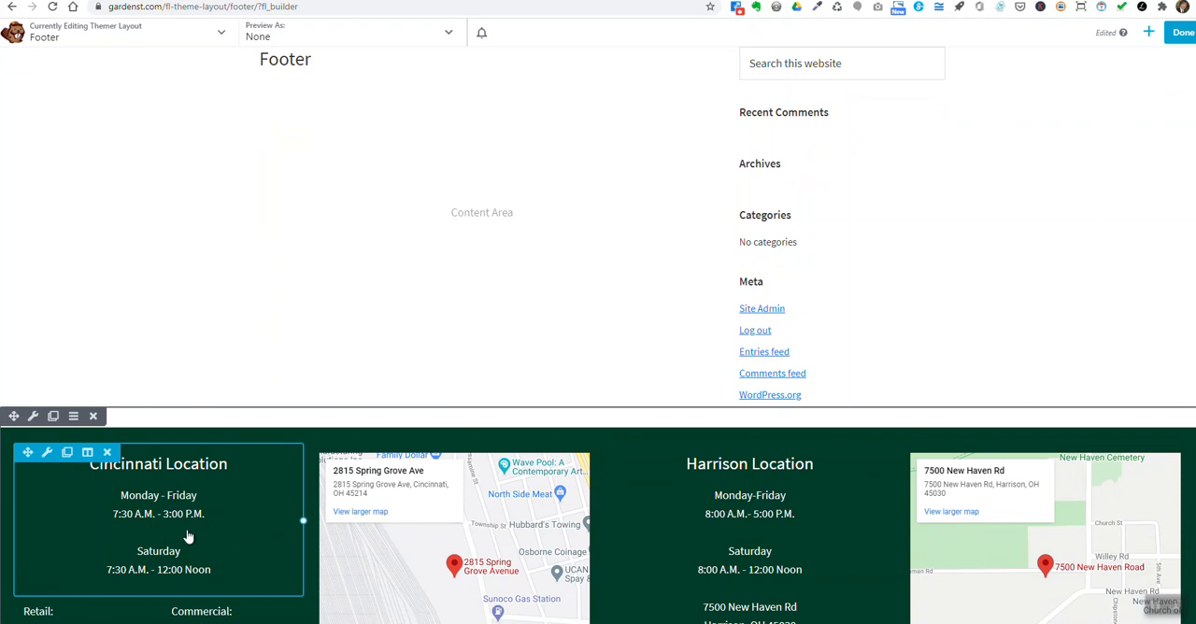
left_click(248, 540)
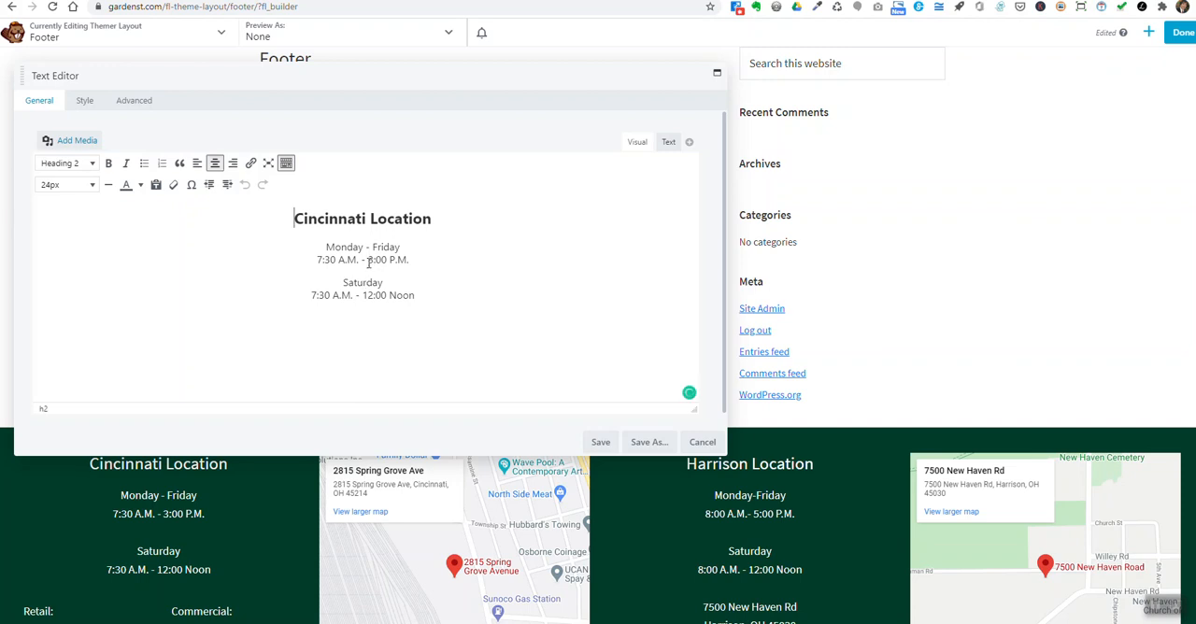
left_click(369, 260)
key("BackSpace")
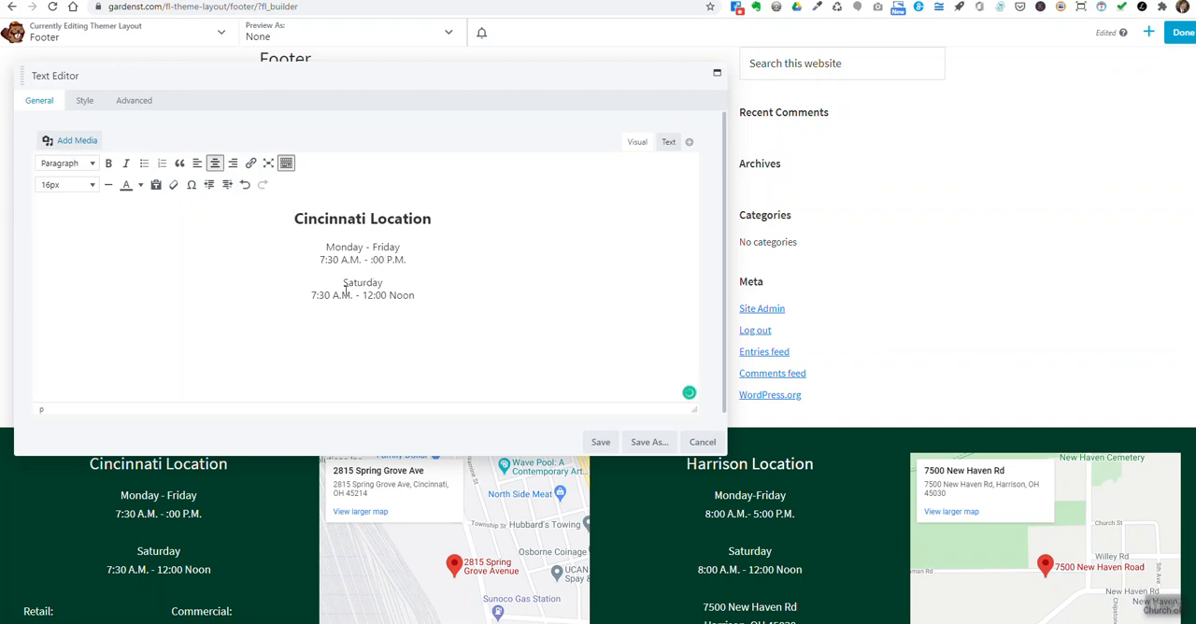
type("5")
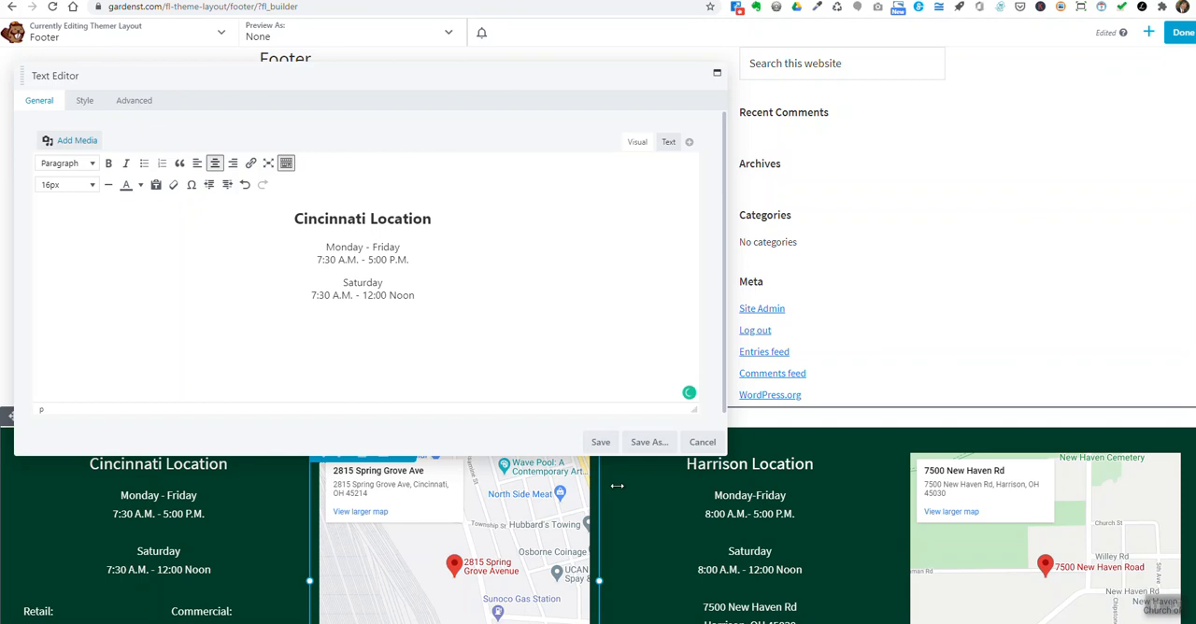
left_click(605, 444)
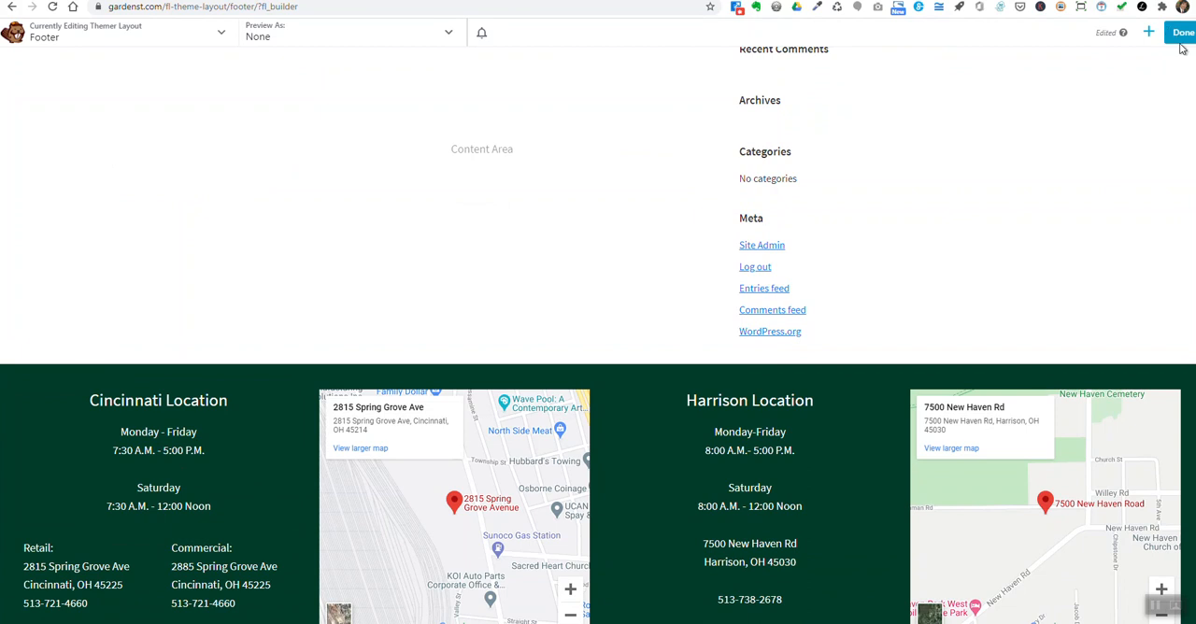
- Examine the editing controls of the footer's remaining modules, including the Harrison Location text, membership logos and address columns
scroll(777, 309, "down", 2)
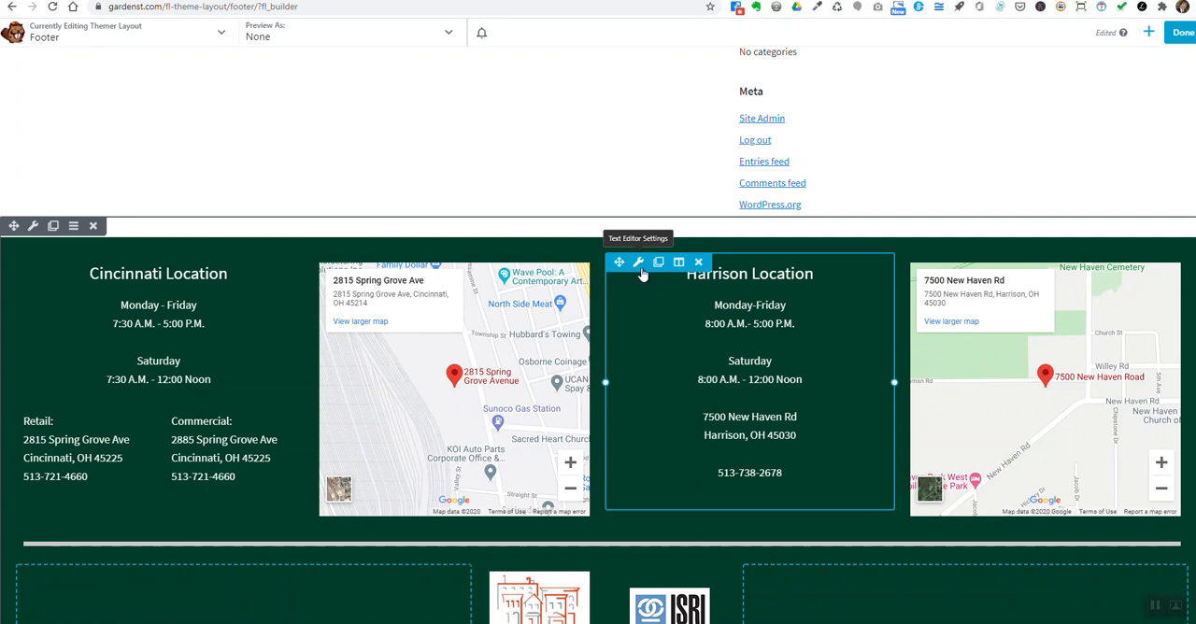
scroll(654, 288, "down", 2)
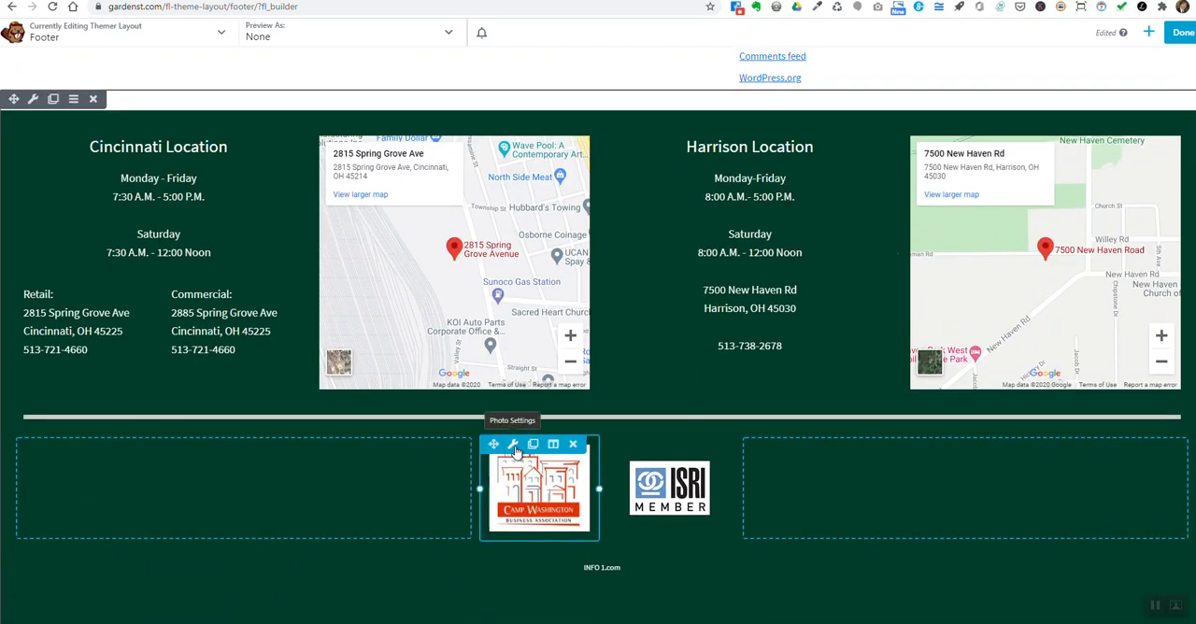
mouse_move(636, 477)
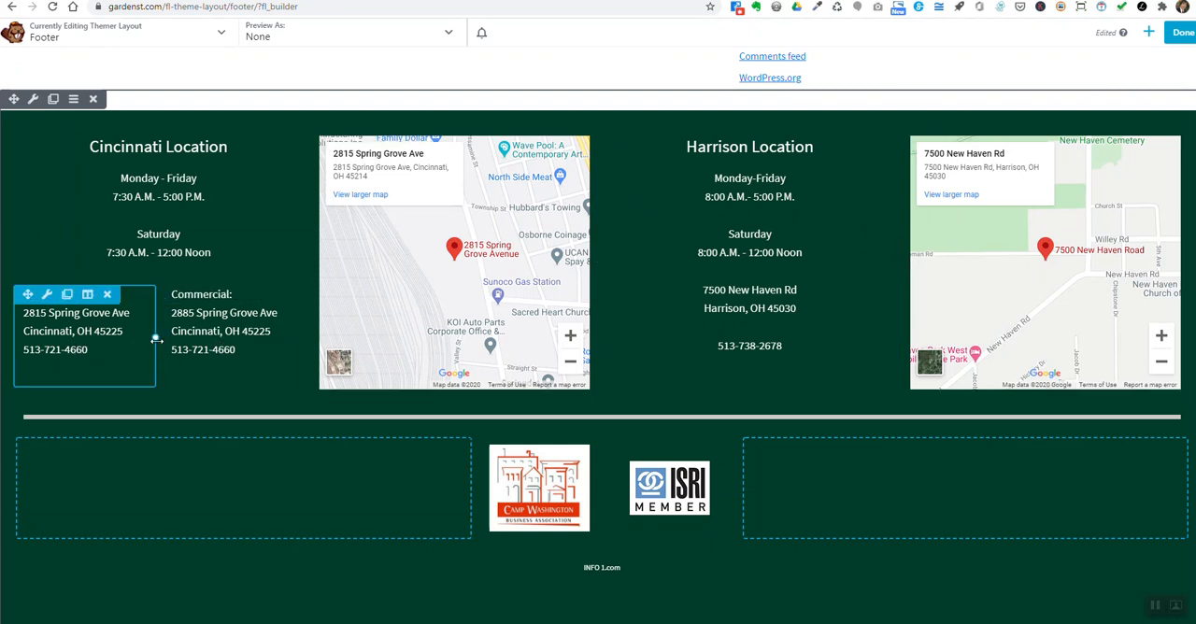
scroll(215, 346, "up", 4)
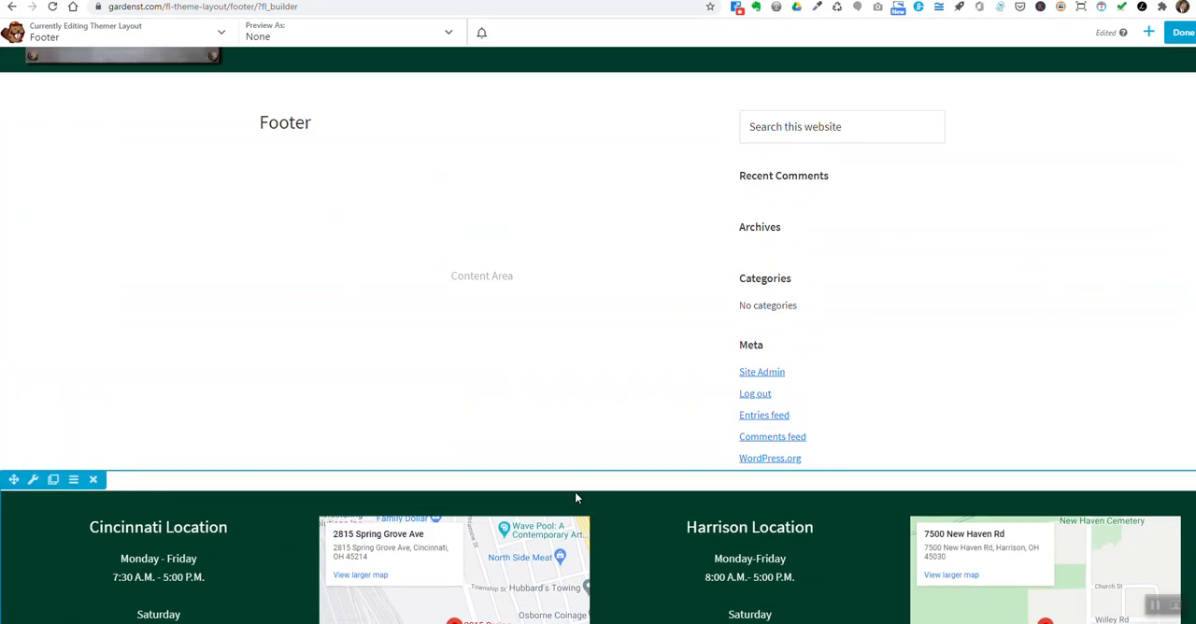
scroll(580, 481, "down", 2)
scroll(632, 462, "up", 2)
scroll(640, 439, "down", 2)
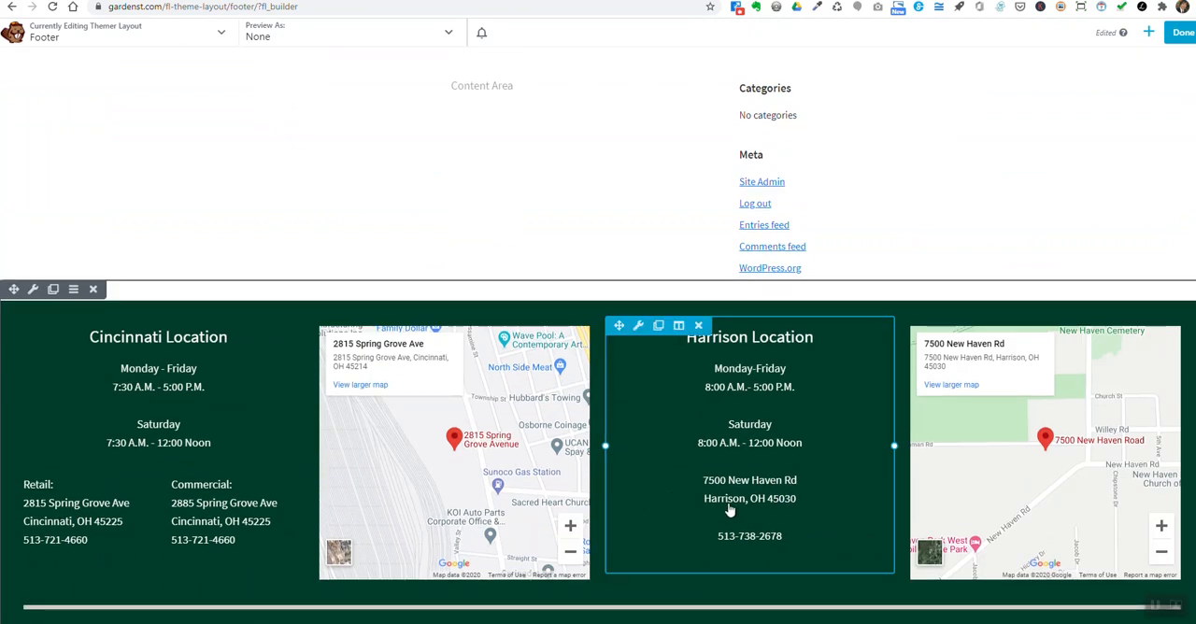
- Discard the unpublished changes to the Footer layout and exit the builder
left_click(1183, 39)
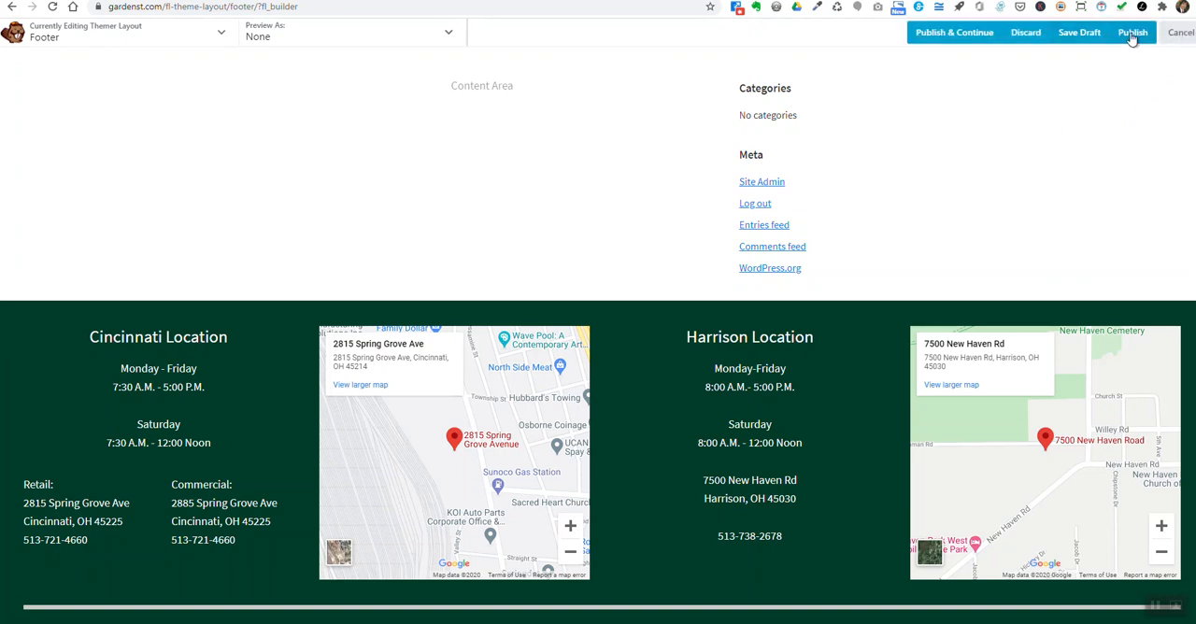
left_click(1027, 37)
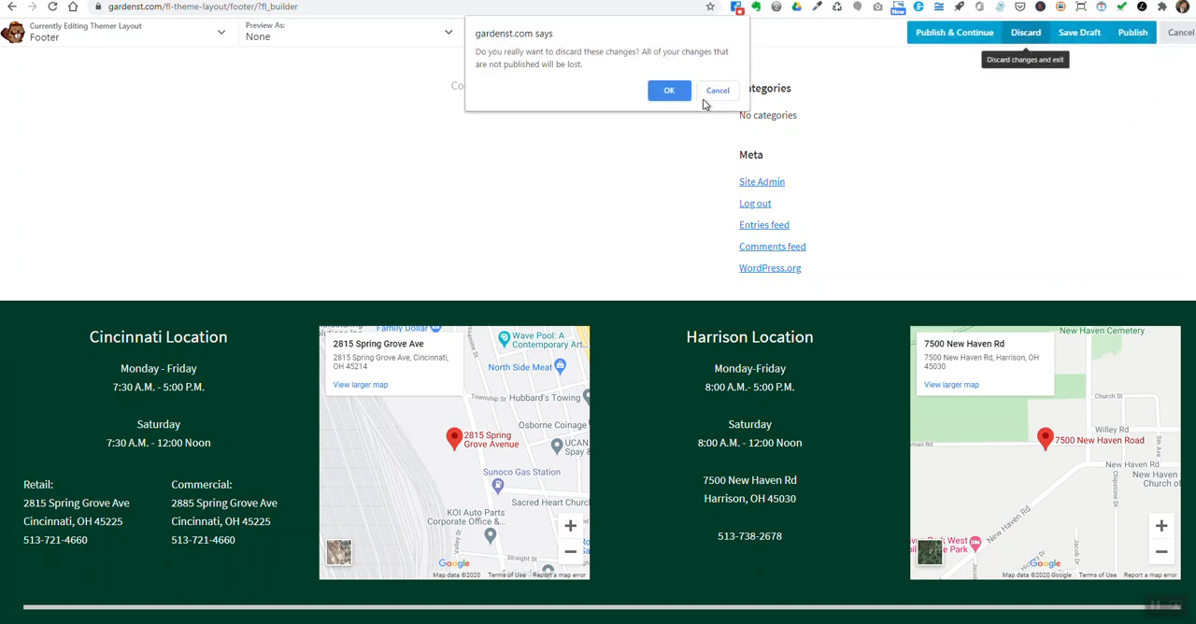
left_click(669, 92)
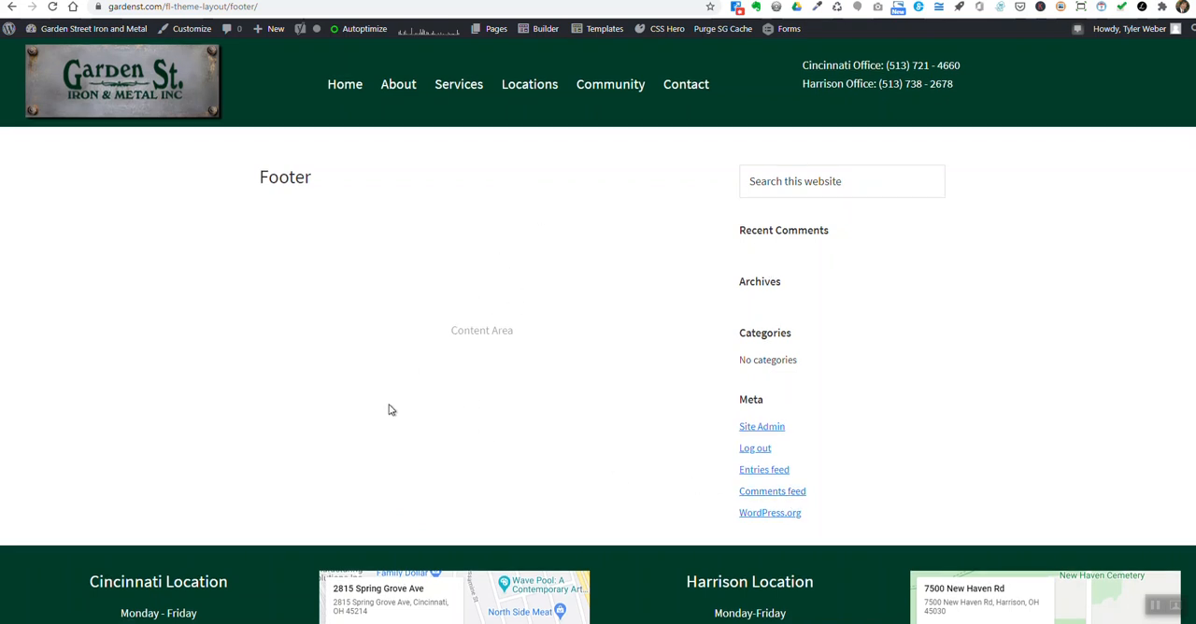
scroll(389, 406, "down", 2)
scroll(389, 209, "up", 2)
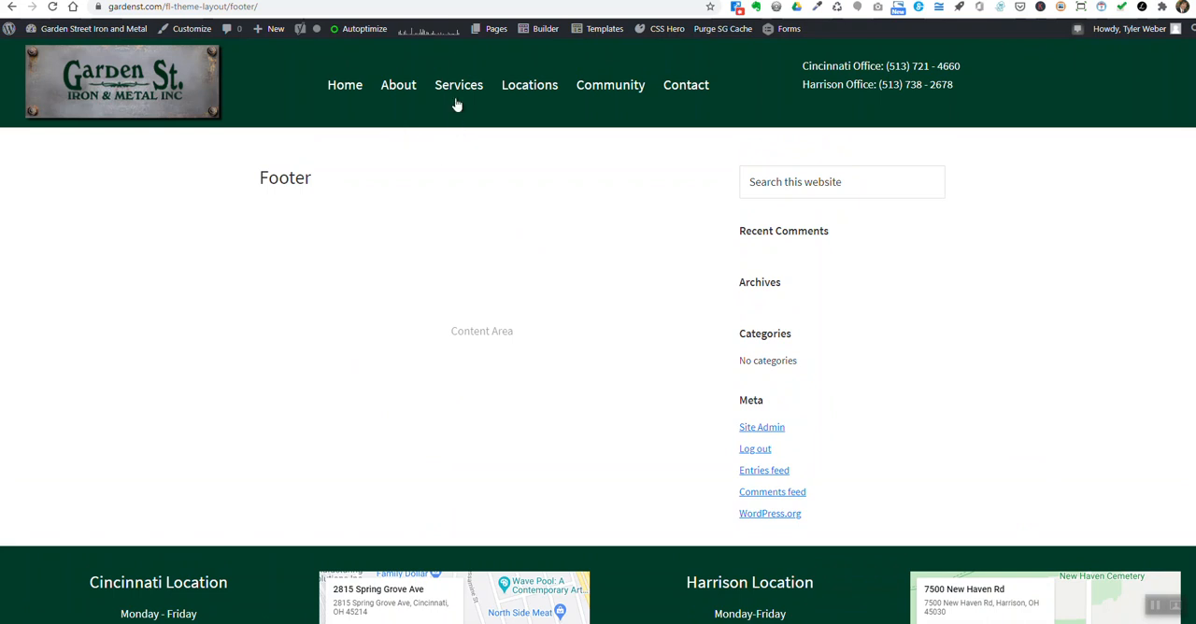
mouse_move(549, 39)
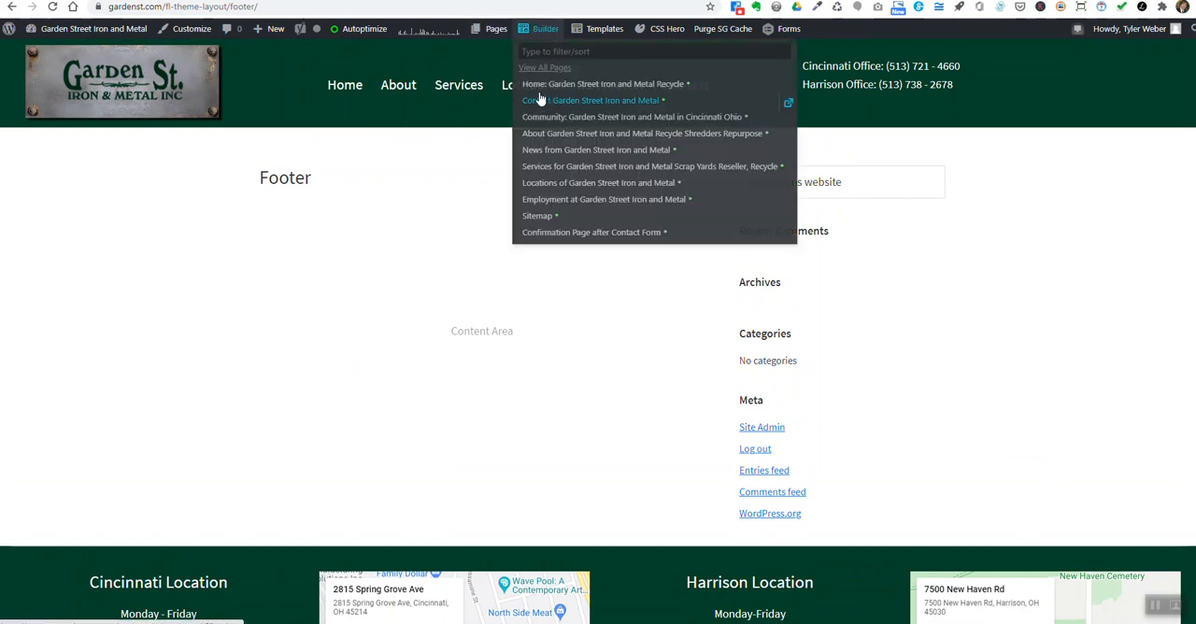
left_click(537, 168)
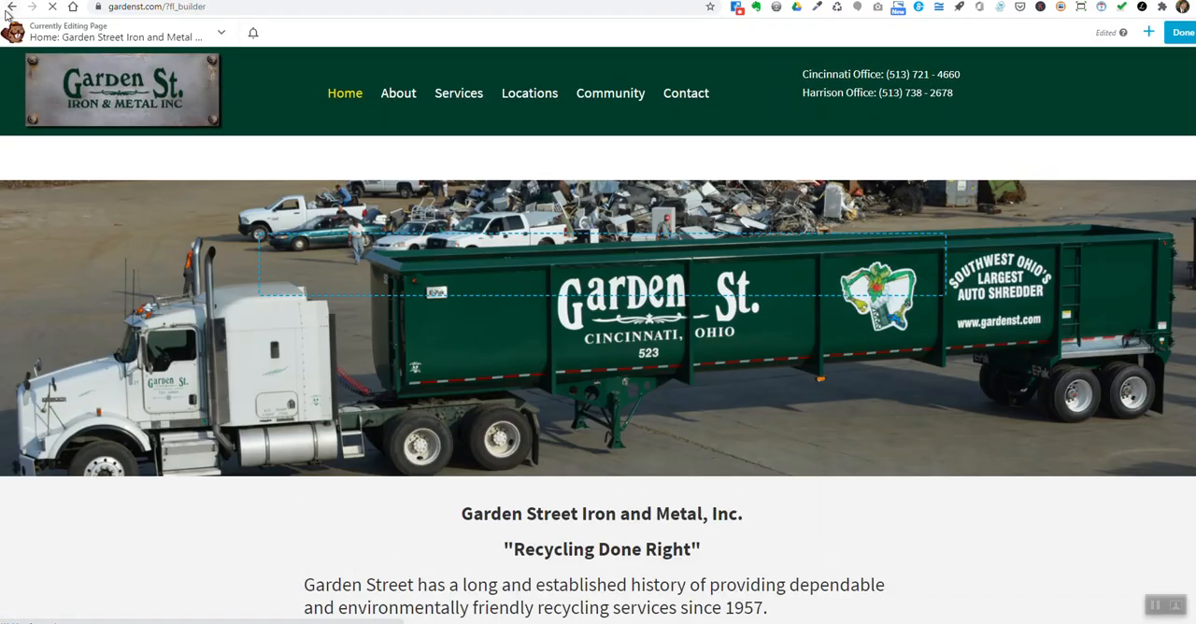
left_click(12, 7)
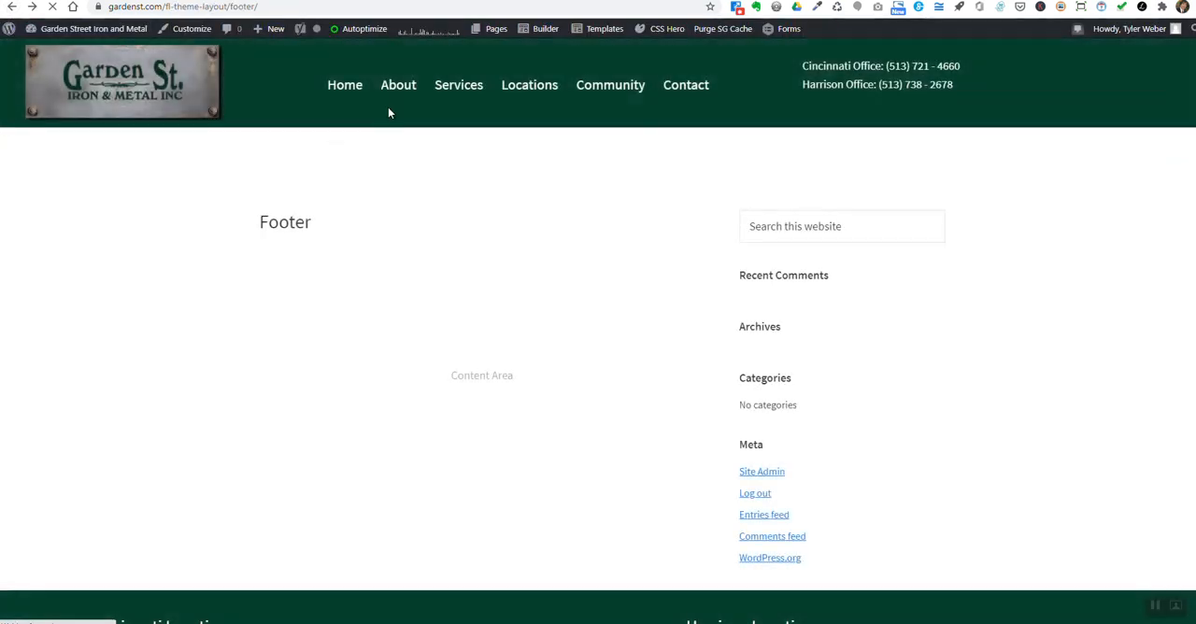
- Open the Home page's WordPress edit screen and examine its Yoast SEO, layout and script settings
mouse_move(492, 42)
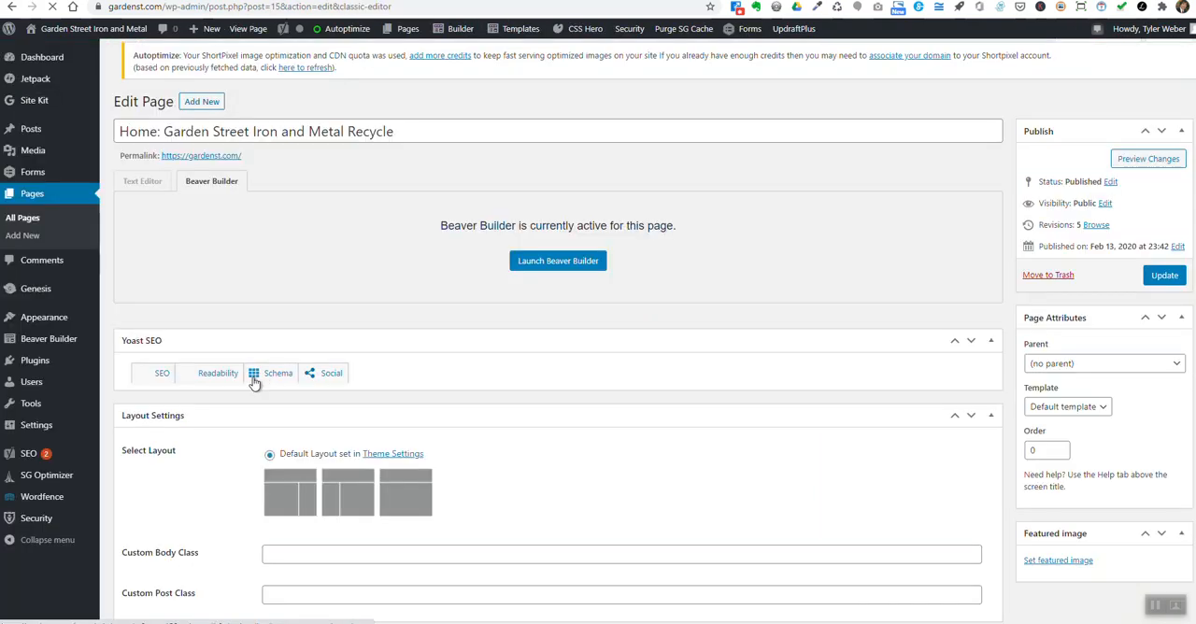
scroll(250, 392, "down", 4)
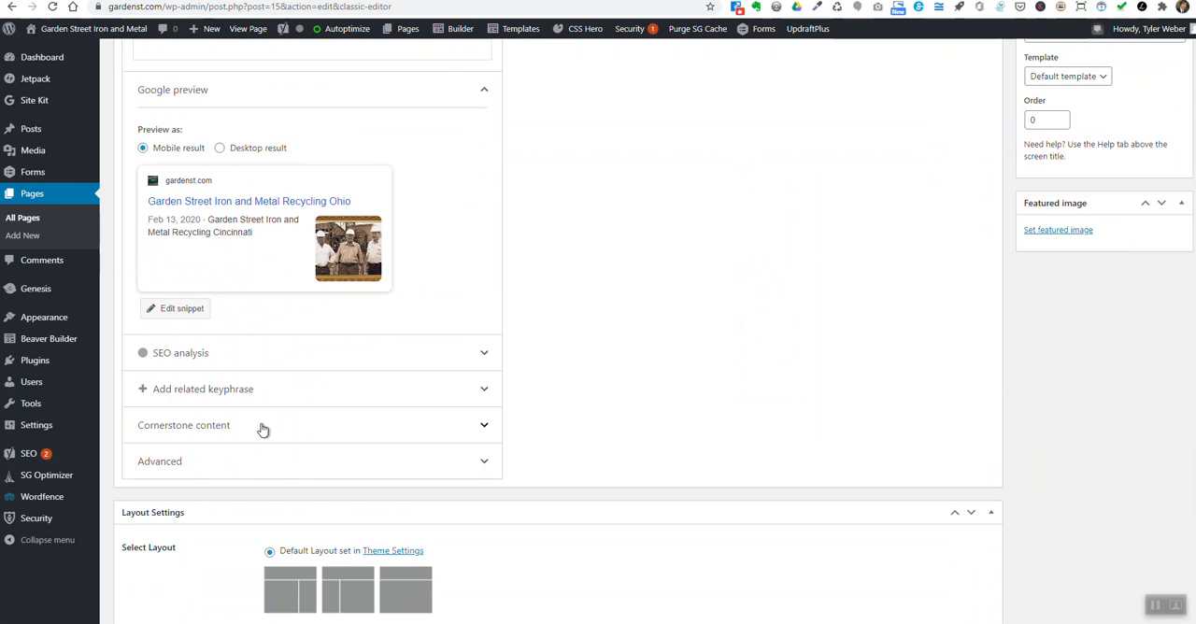
scroll(263, 428, "down", 4)
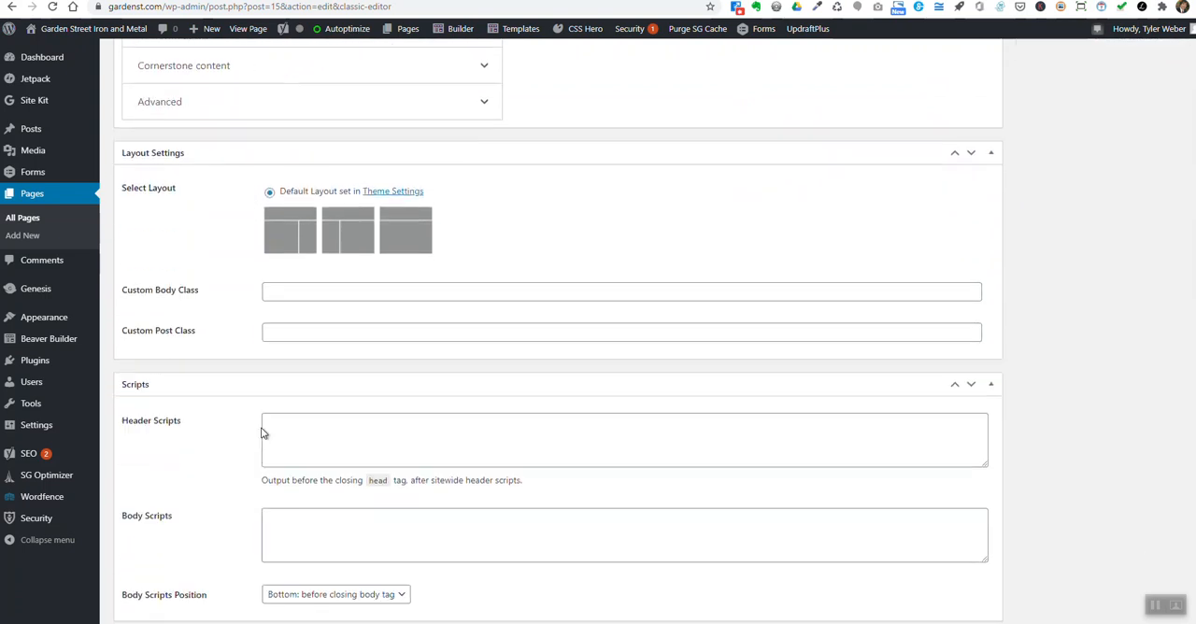
scroll(262, 430, "down", 2)
scroll(243, 435, "up", 5)
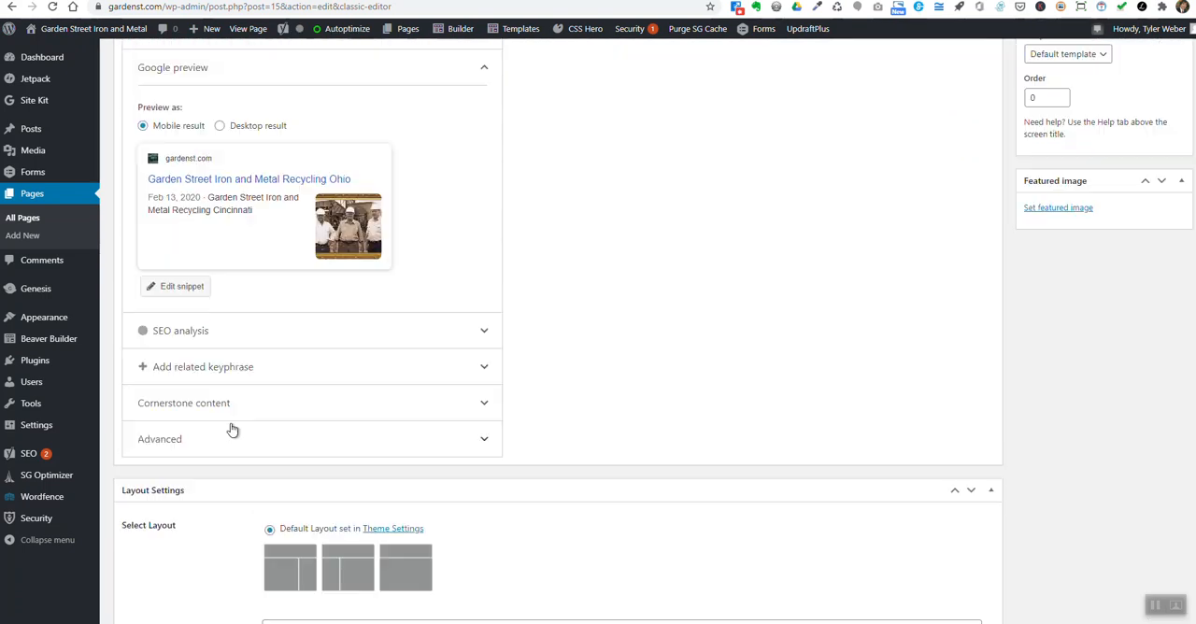
scroll(233, 429, "up", 3)
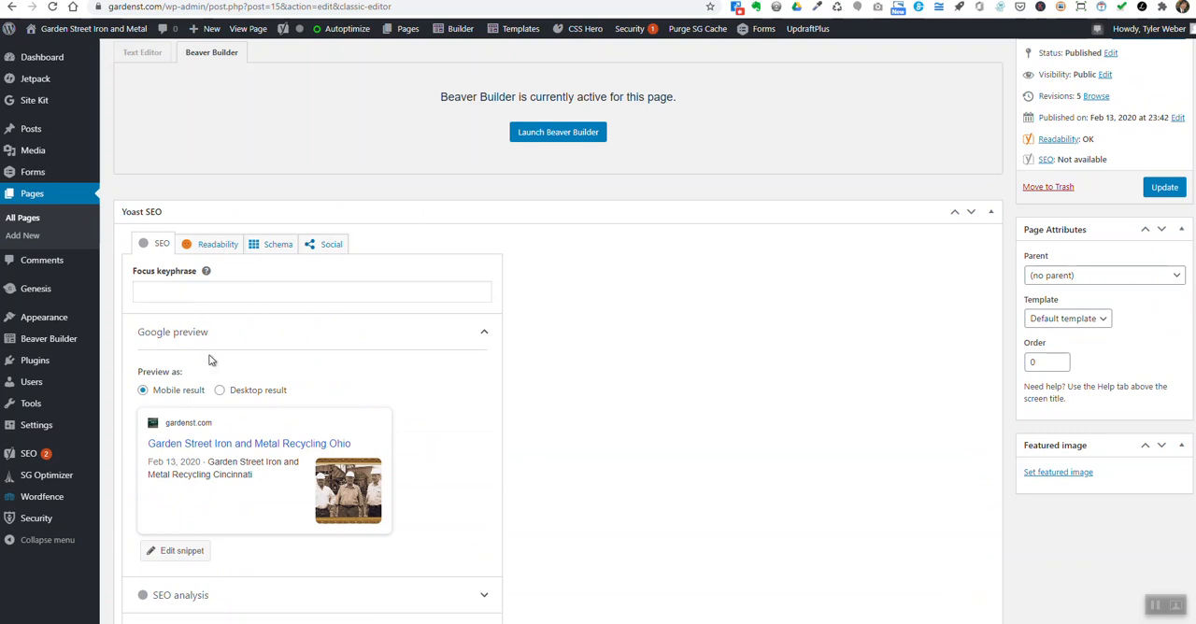
scroll(214, 390, "down", 1)
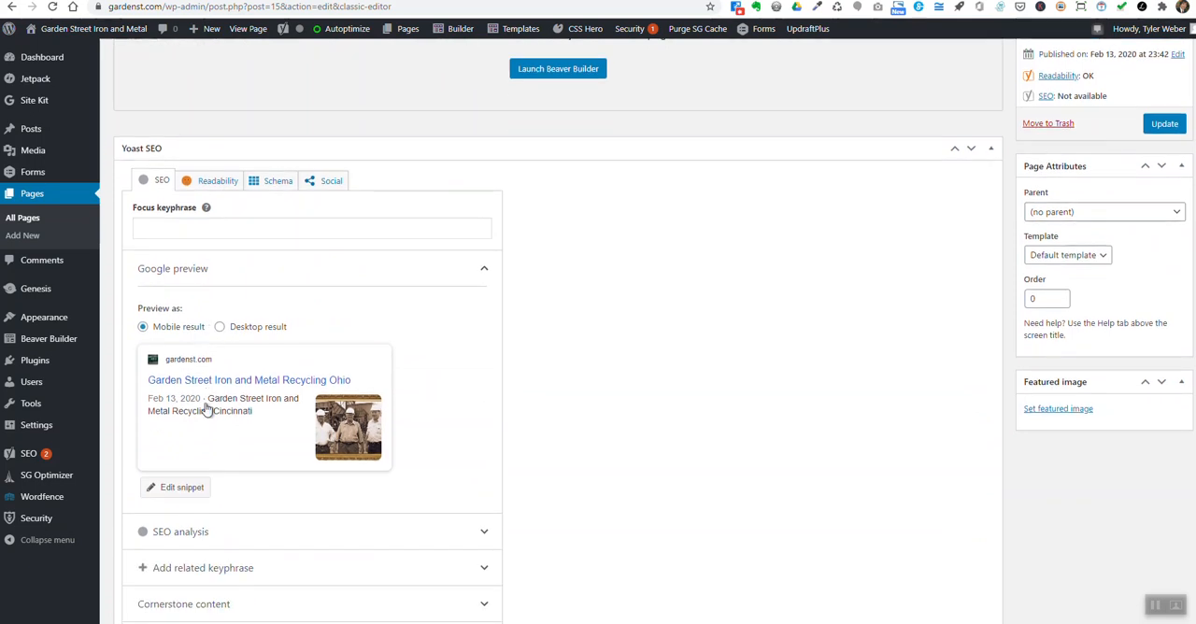
- Extend the Home page's meta description in the Google preview snippet with "Friendly, Helpful,"
left_click(265, 424)
scroll(254, 425, "down", 1)
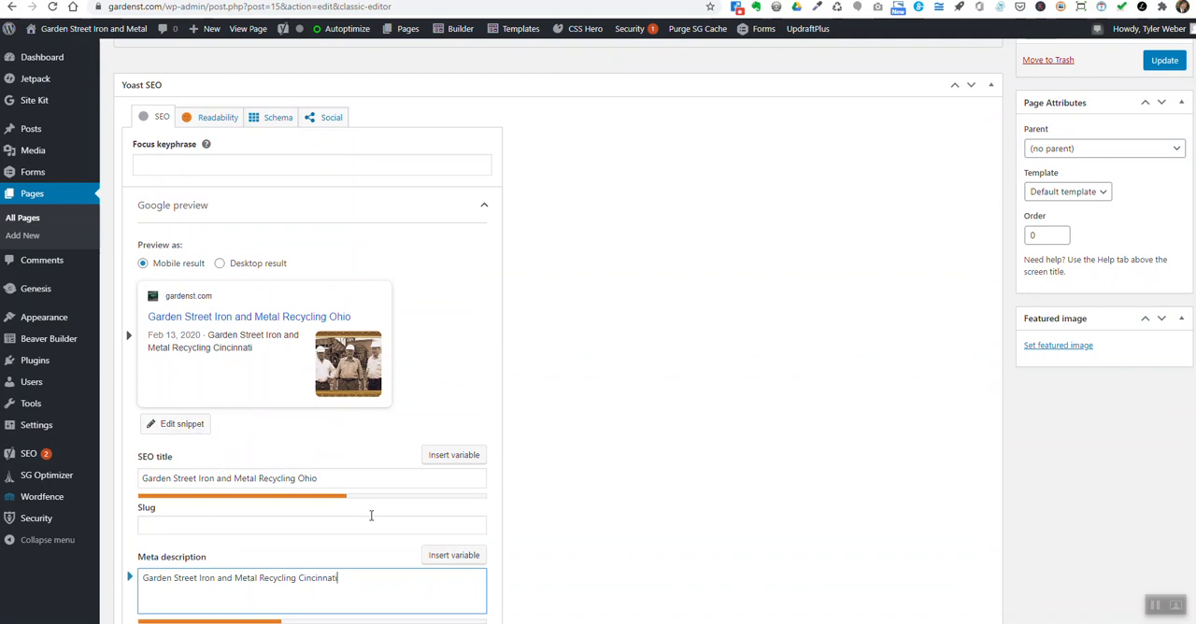
scroll(309, 555, "down", 2)
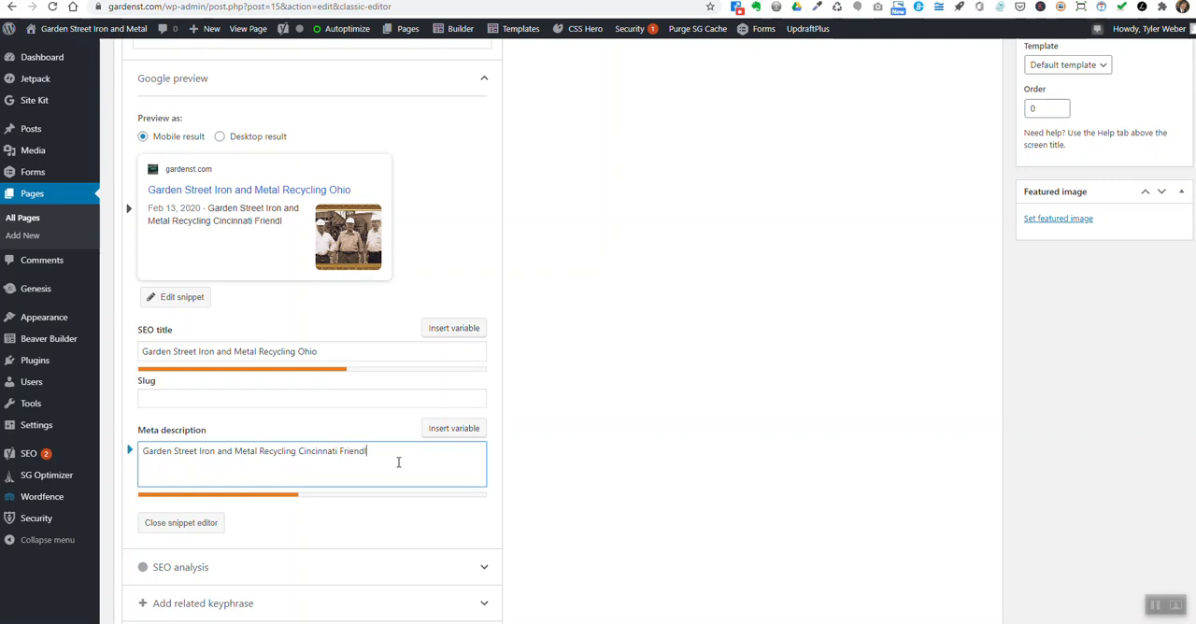
type("elpful,")
- Open the page "Home: Garden Street Iron and Metal Recycle" in Beaver Builder
scroll(291, 421, "up", 3)
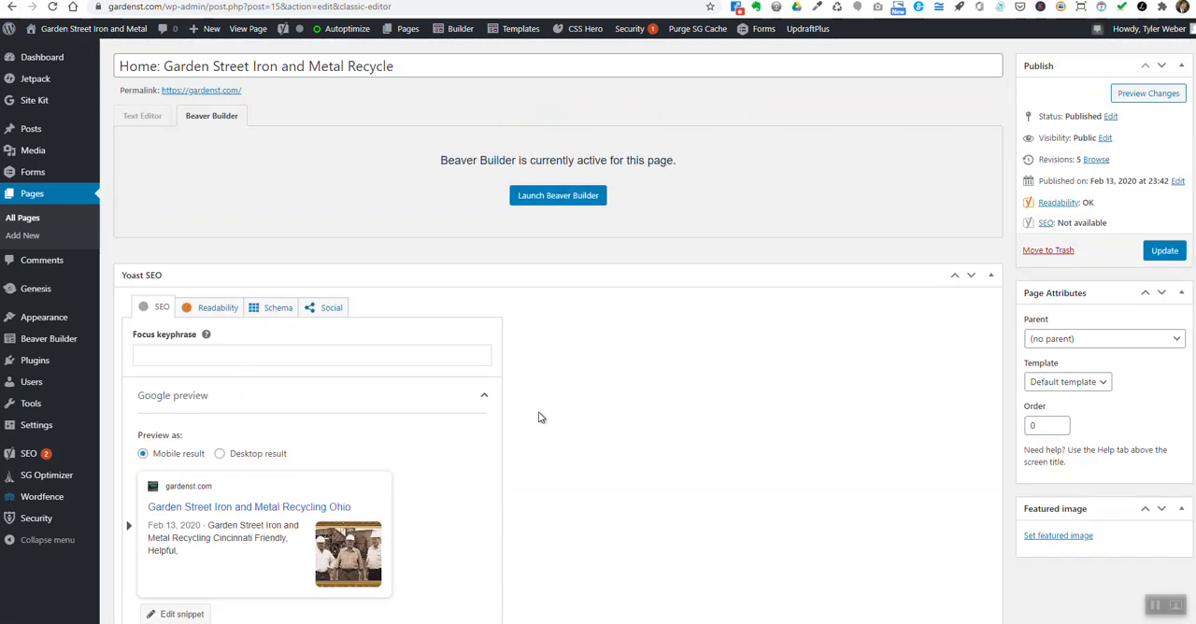
scroll(465, 274, "up", 1)
mouse_move(454, 29)
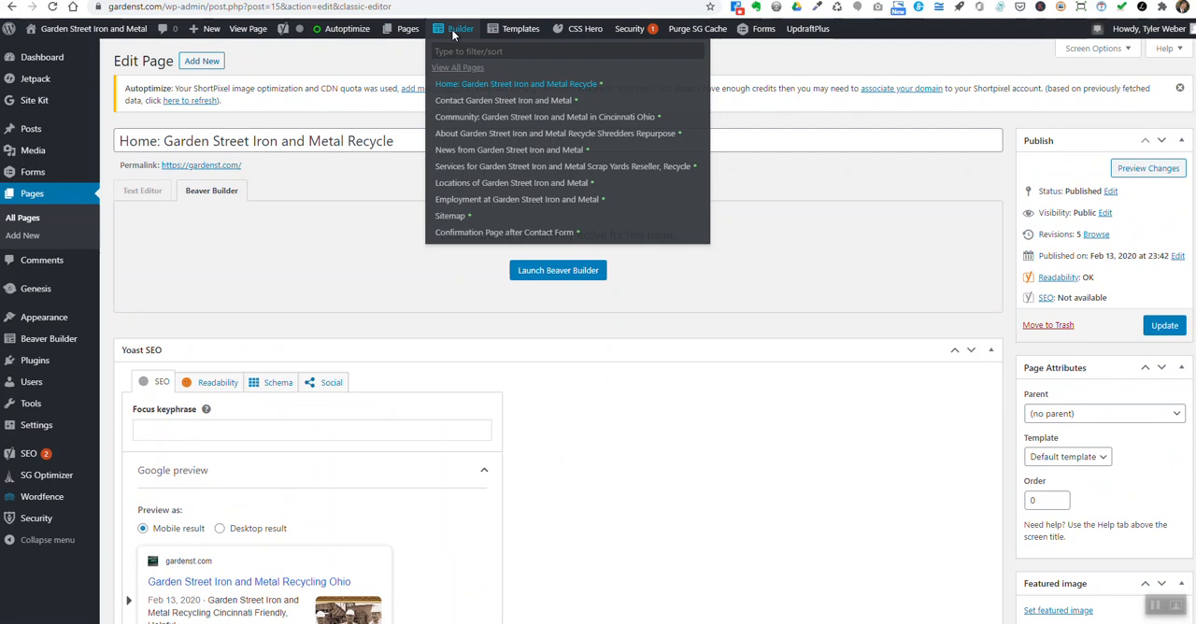
left_click(451, 86)
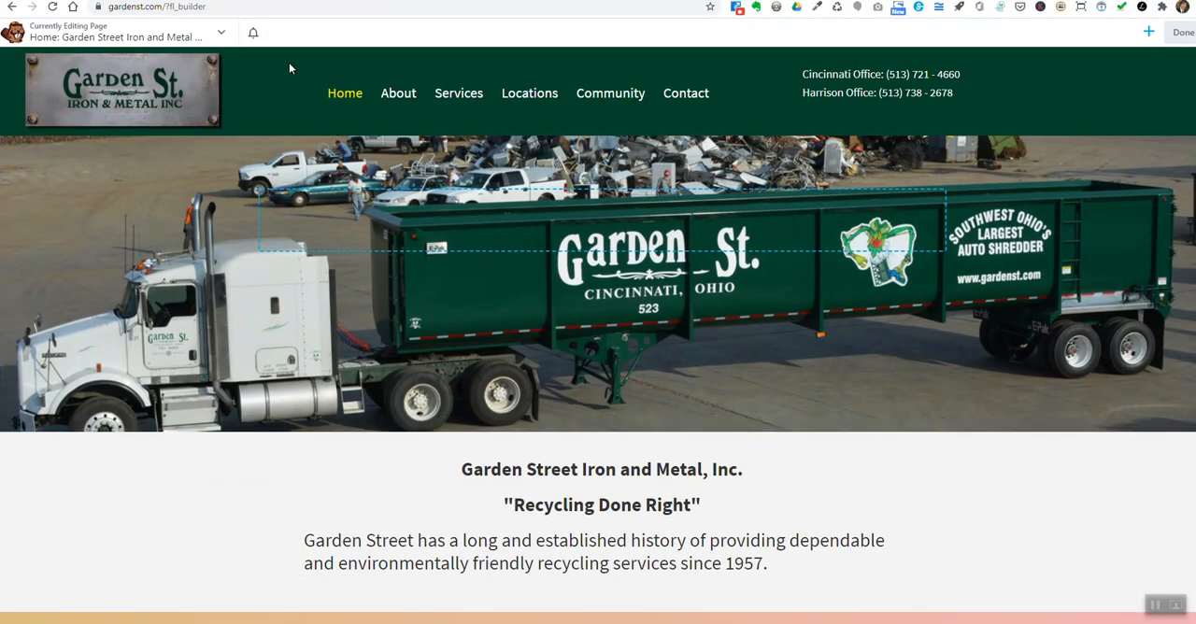
- Look through the Home page's layout from the truck banner through the callouts to the footer
scroll(271, 159, "down", 6)
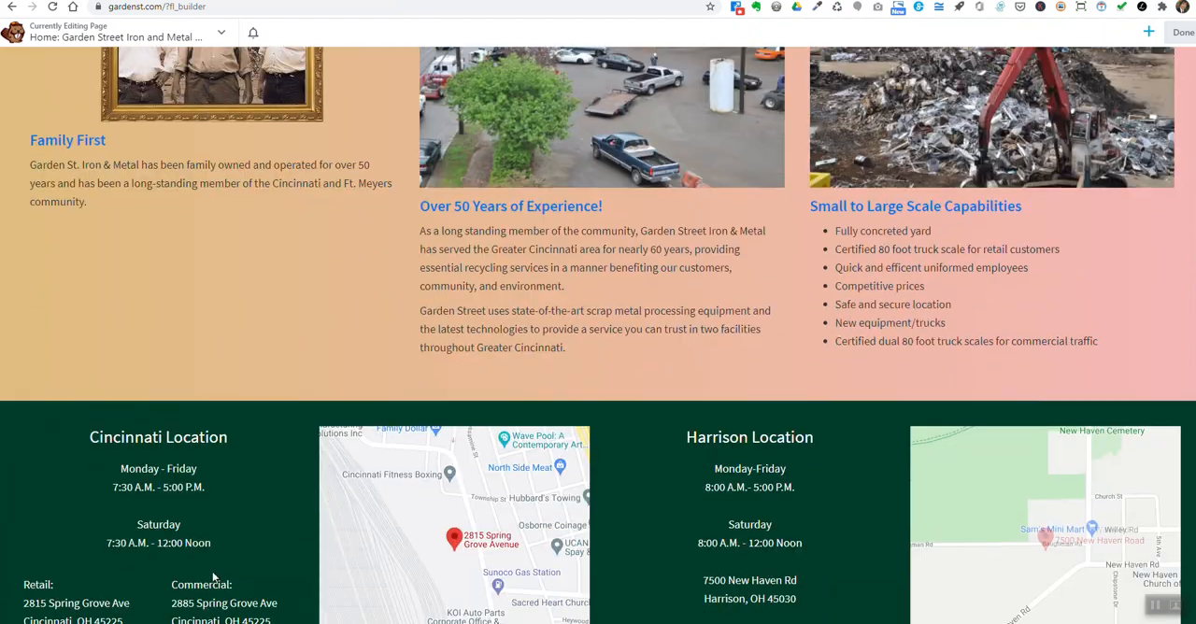
scroll(213, 578, "down", 4)
scroll(129, 211, "up", 2)
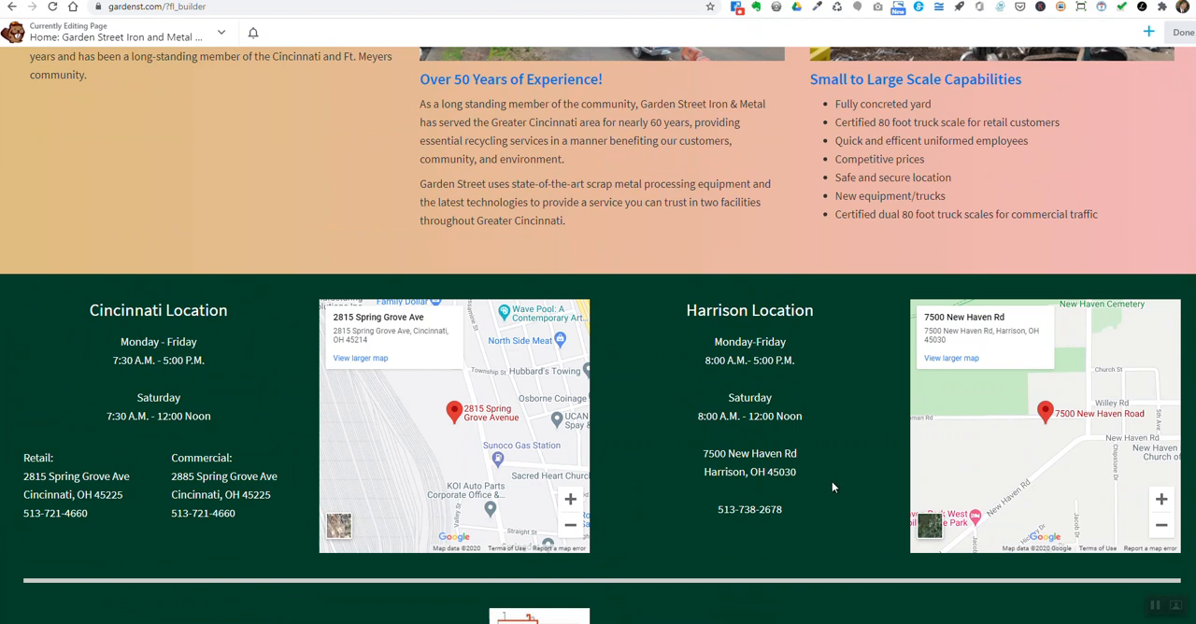
scroll(827, 483, "up", 3)
scroll(336, 474, "up", 6)
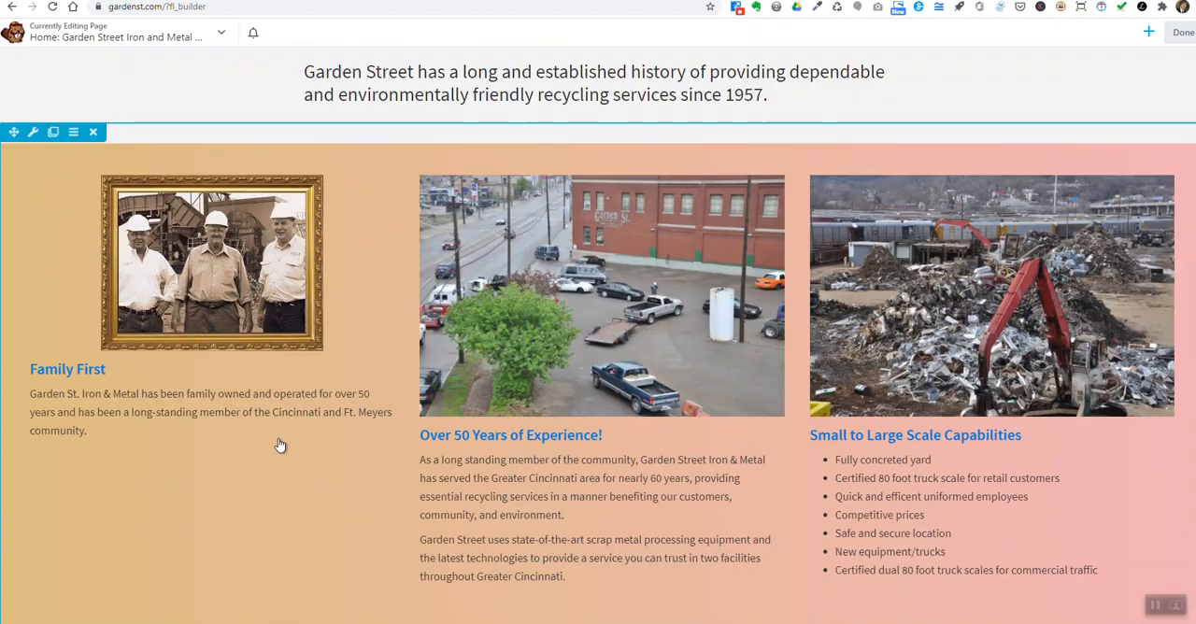
scroll(223, 337, "up", 1)
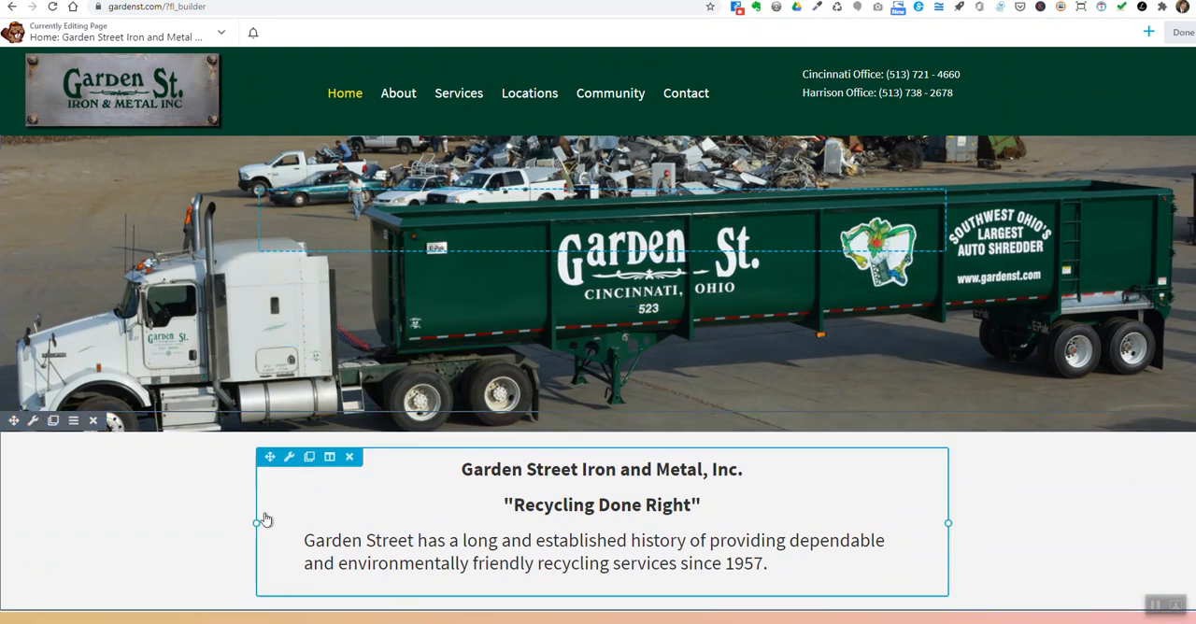
- Examine the row and module editing controls of the Home page's banner, introductory text and three callouts
scroll(265, 520, "down", 1)
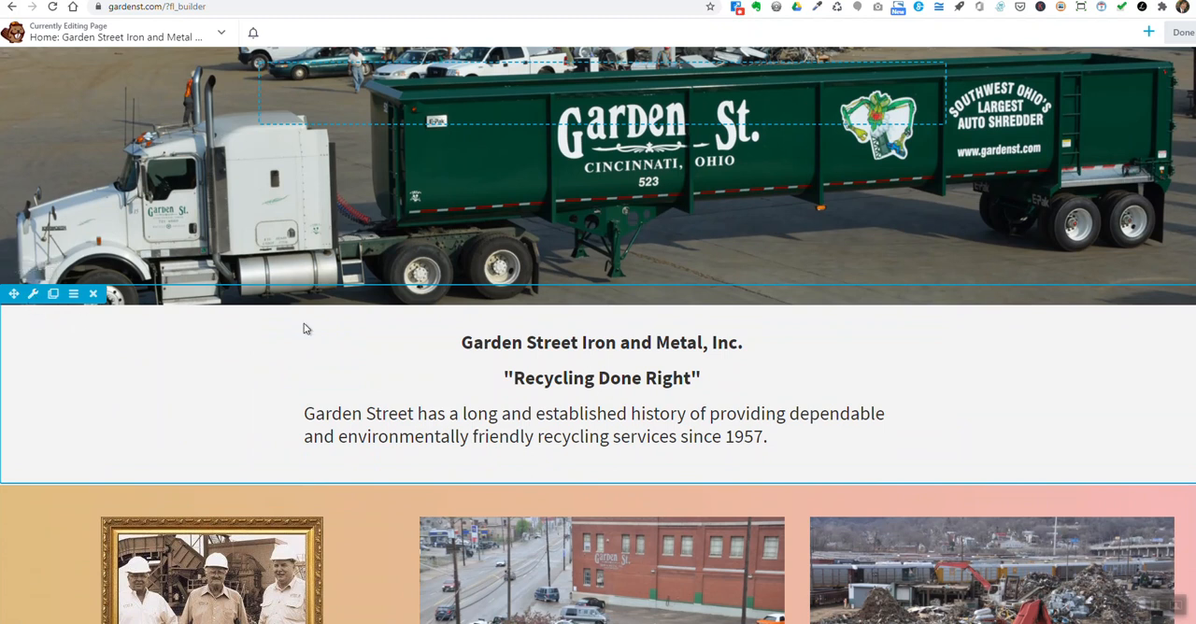
scroll(89, 377, "up", 1)
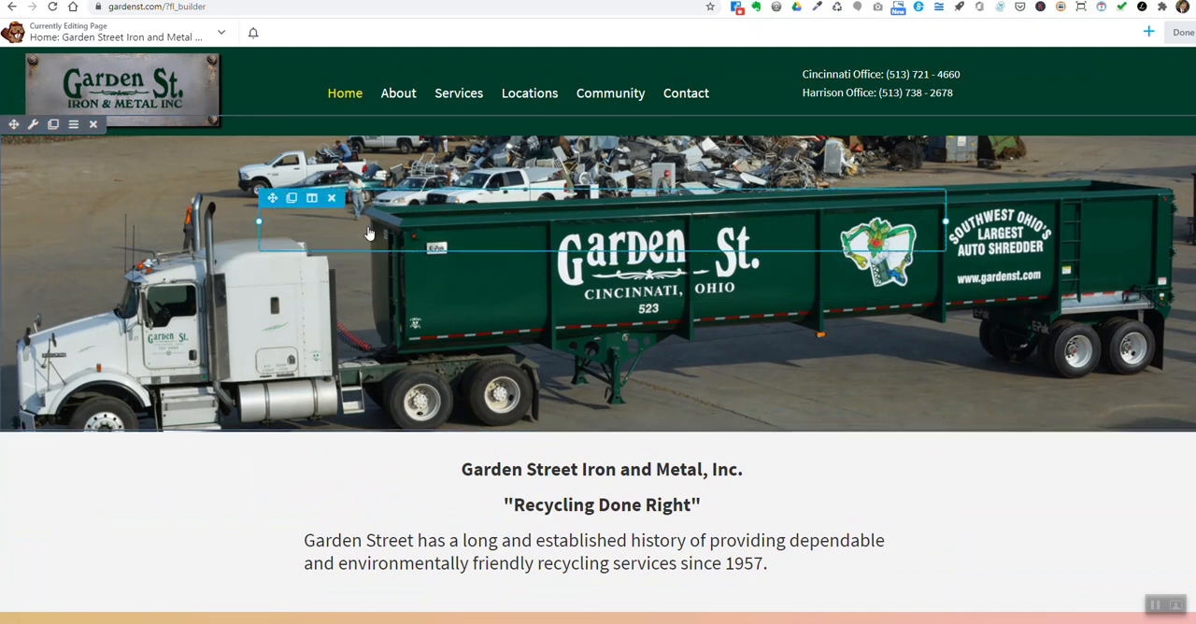
scroll(177, 364, "down", 2)
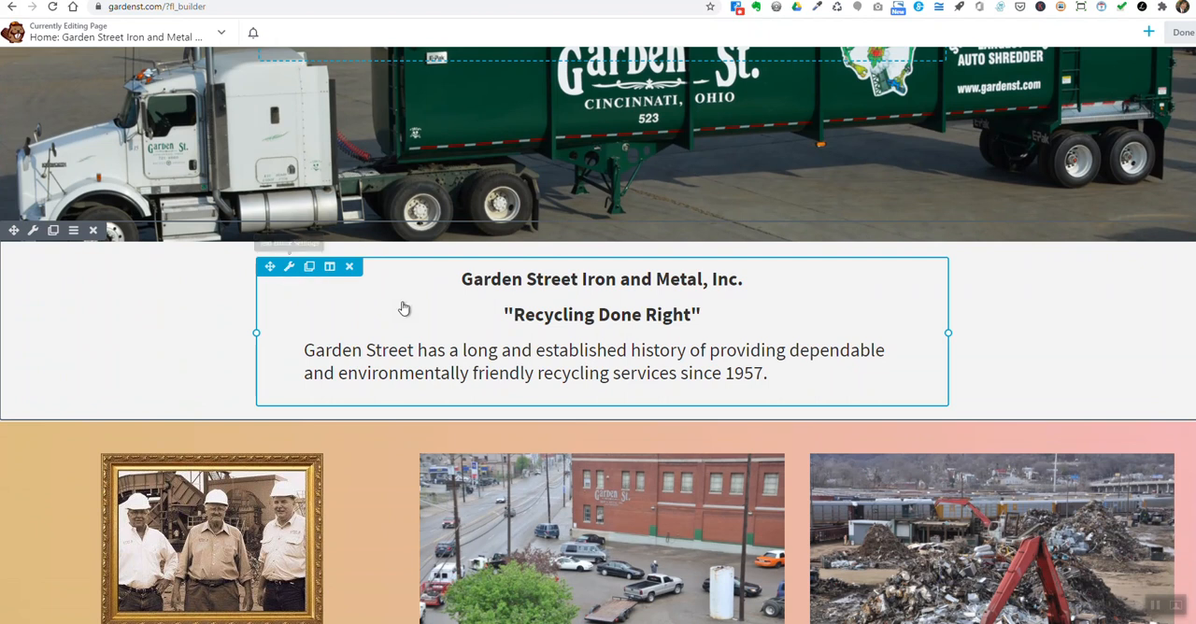
scroll(91, 397, "down", 2)
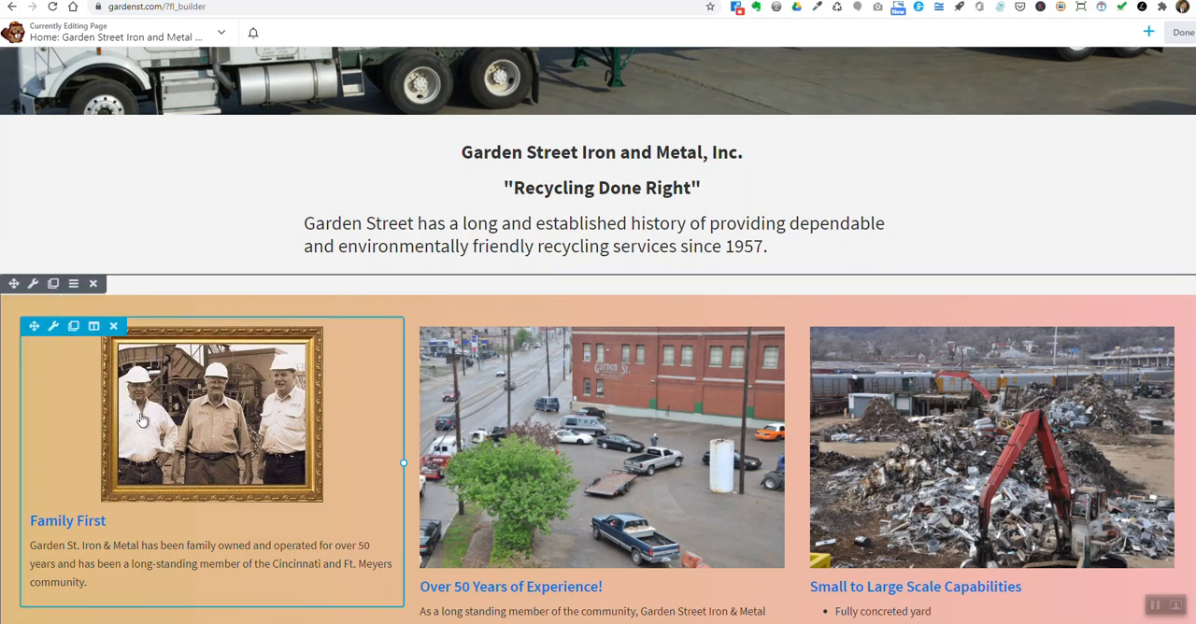
scroll(52, 365, "down", 1)
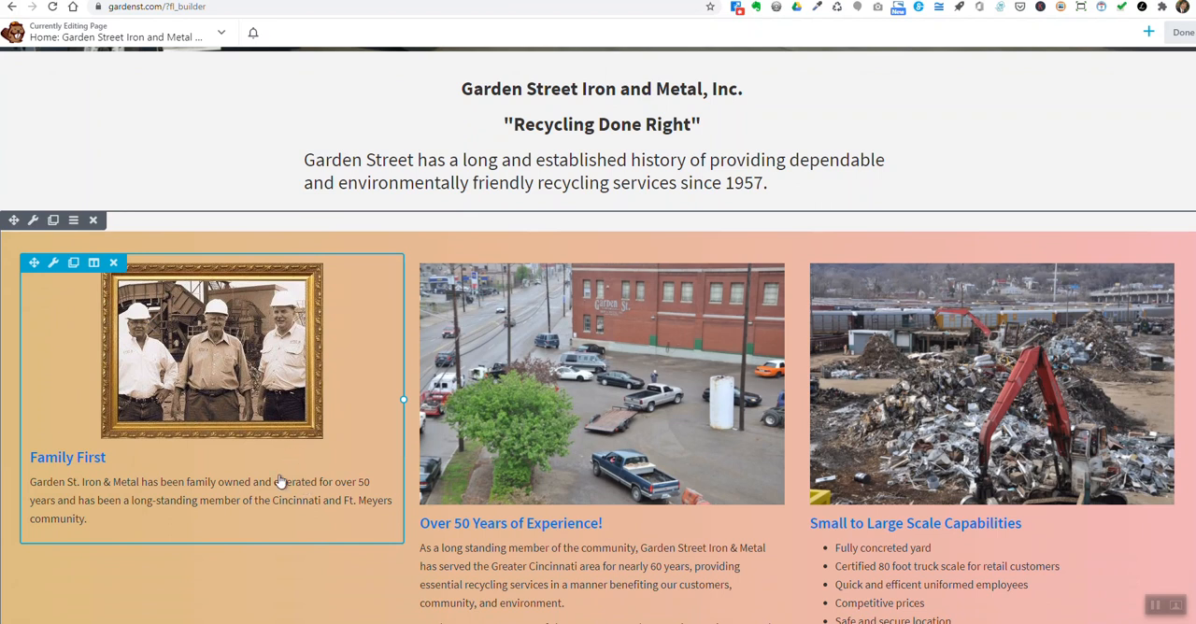
scroll(476, 466, "down", 5)
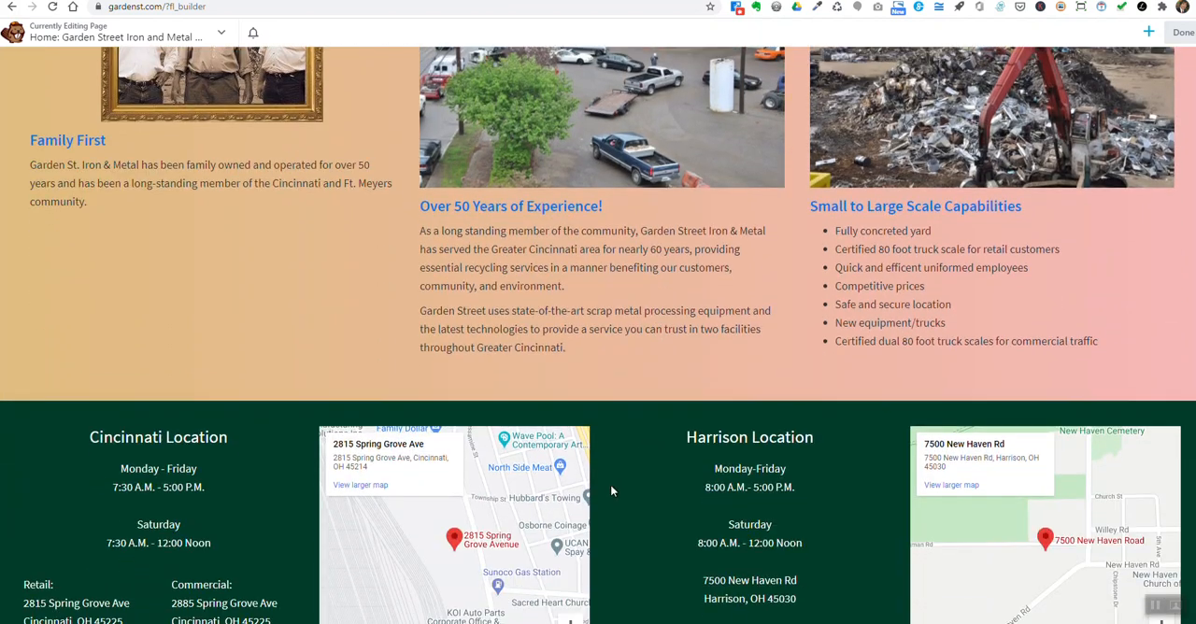
scroll(785, 298, "up", 1)
scroll(852, 295, "up", 3)
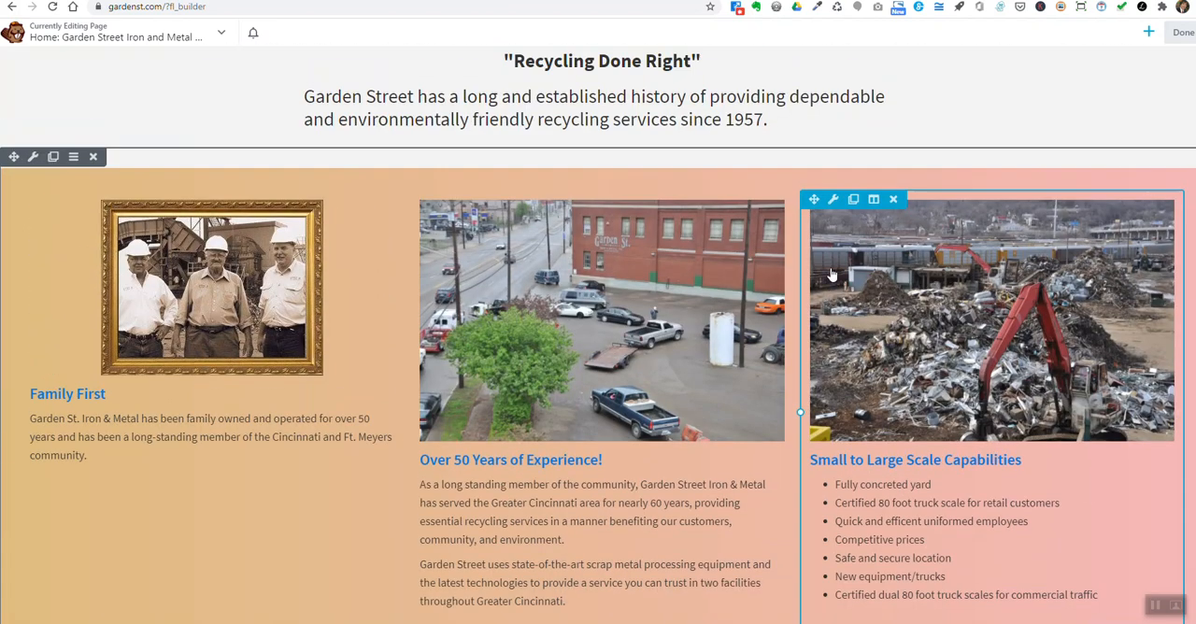
scroll(948, 308, "up", 6)
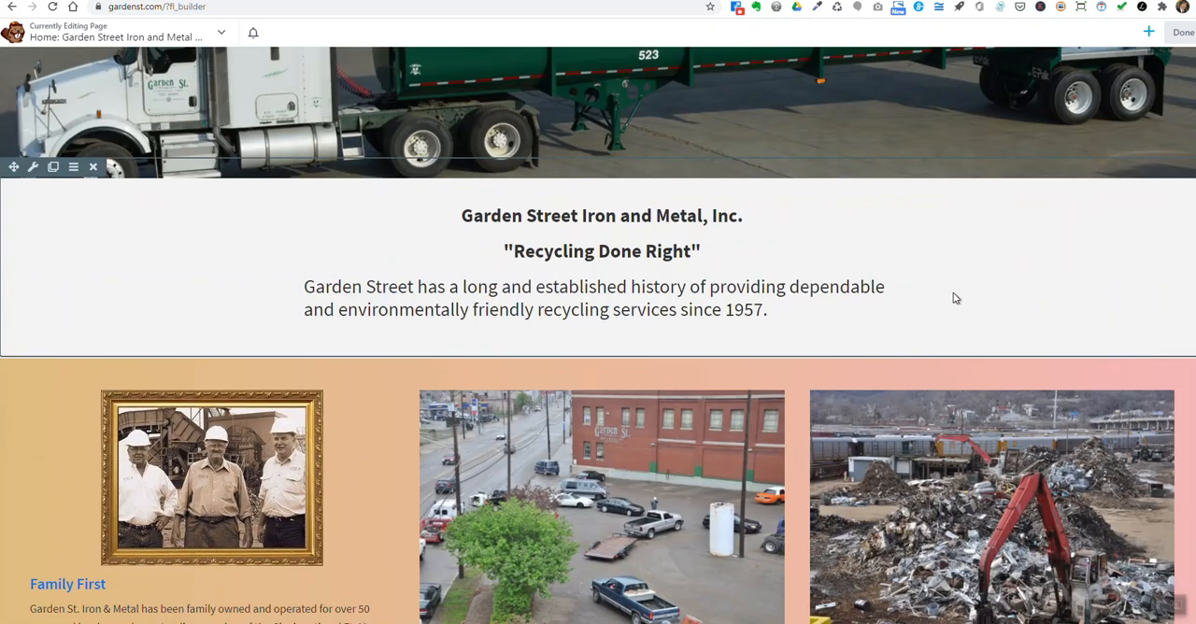
scroll(796, 433, "down", 3)
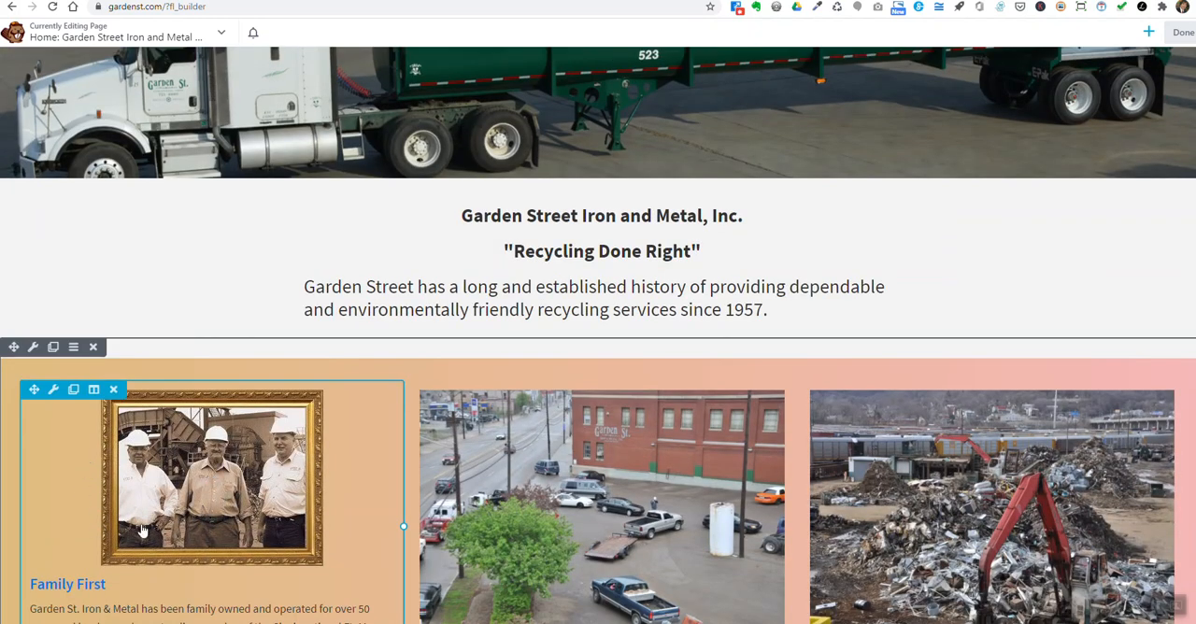
- View the Family First callout's settings and close them without changing anything
scroll(142, 531, "down", 1)
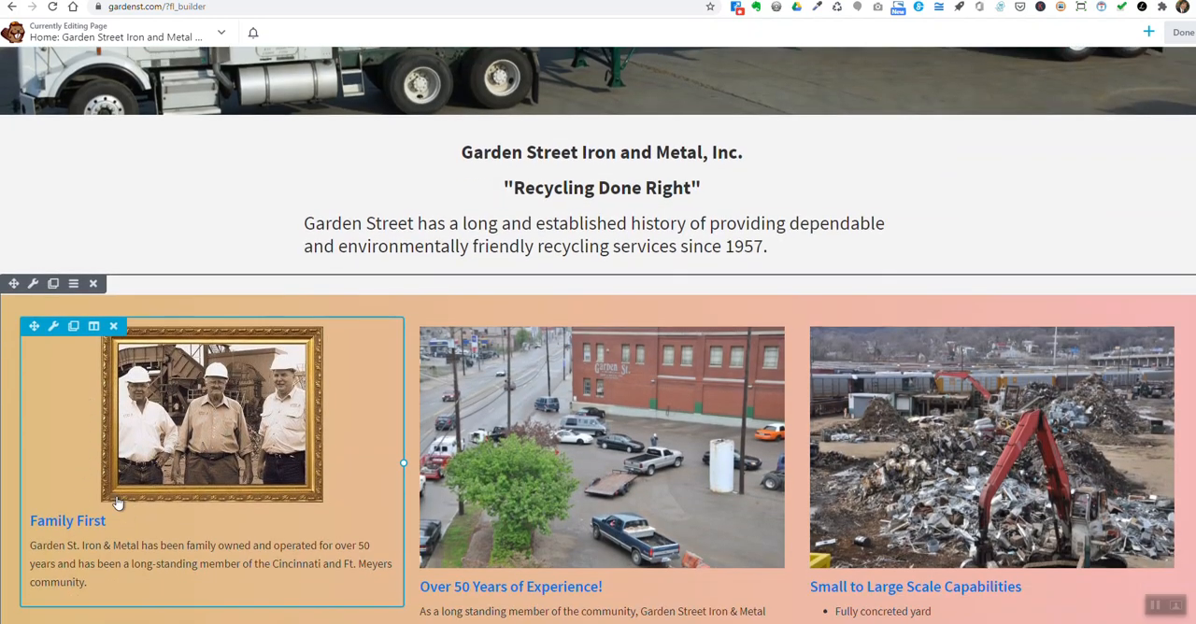
left_click(54, 329)
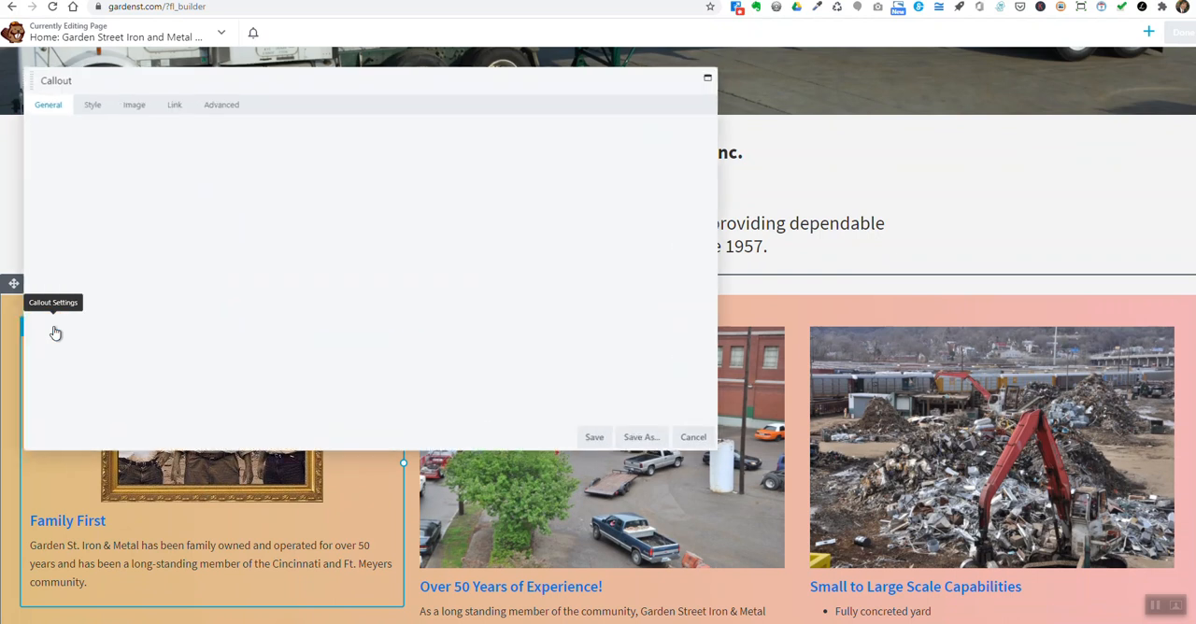
left_click(702, 442)
- Swap the Family First and Over 50 Years of Experience! callouts between the first and second columns
scroll(226, 411, "down", 1)
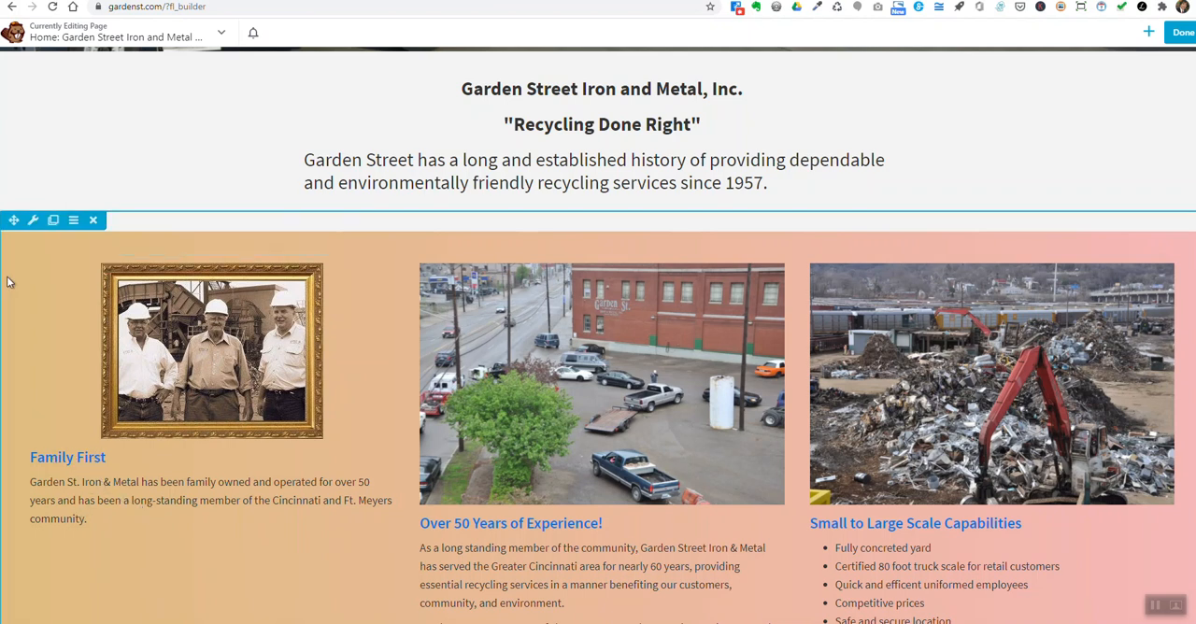
left_click_drag(28, 260, 541, 266)
left_click_drag(420, 555, 94, 280)
scroll(435, 434, "down", 3)
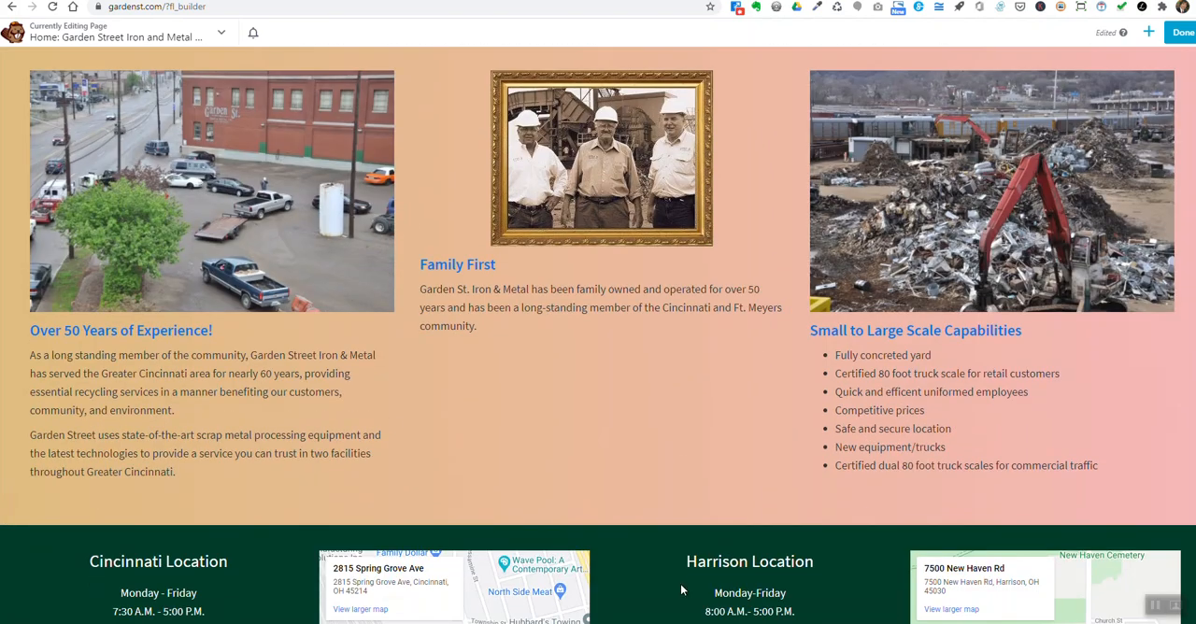
- Move the Over 50 Years of Experience! callout back to the second column and the Family First callout back to the first
scroll(681, 479, "down", 2)
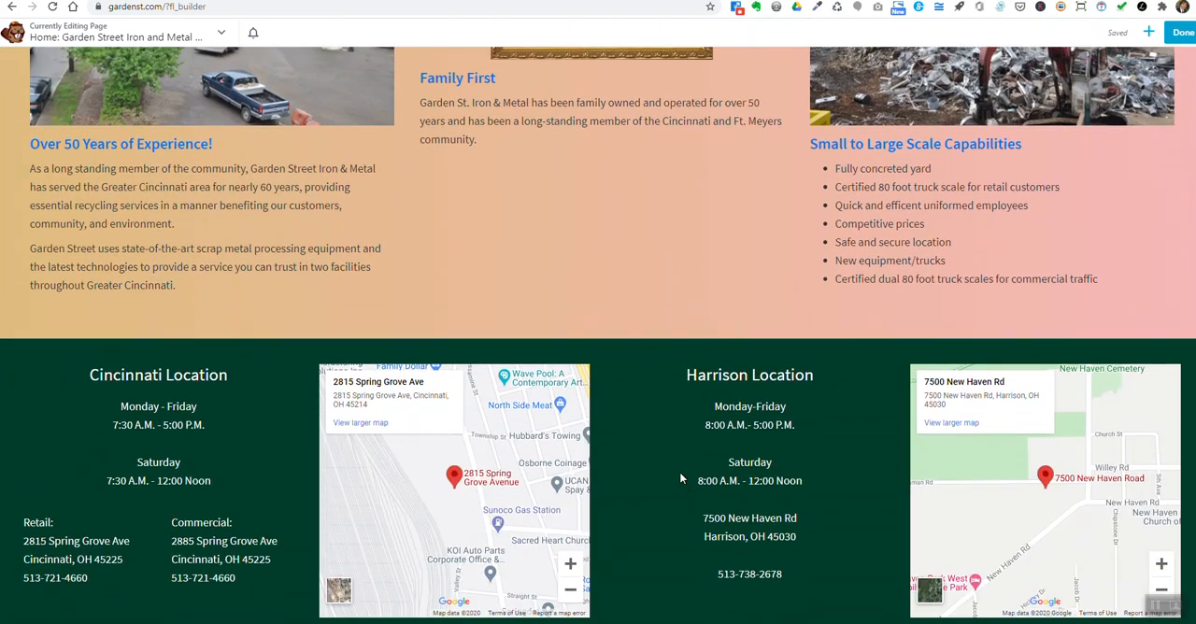
scroll(681, 479, "up", 5)
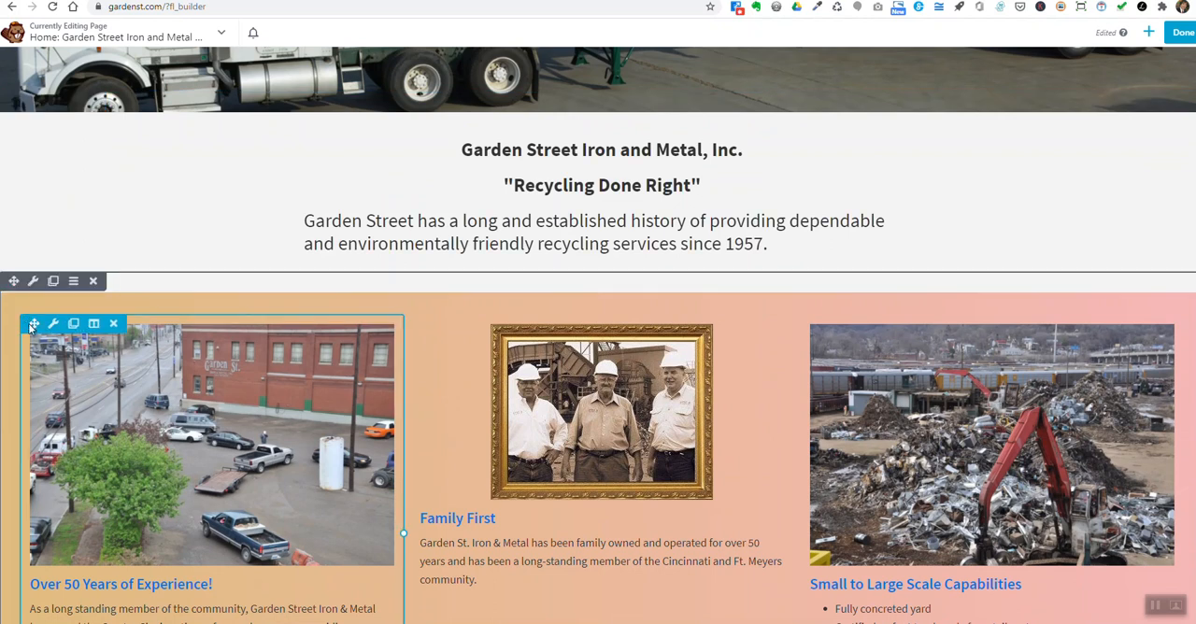
left_click_drag(34, 324, 437, 356)
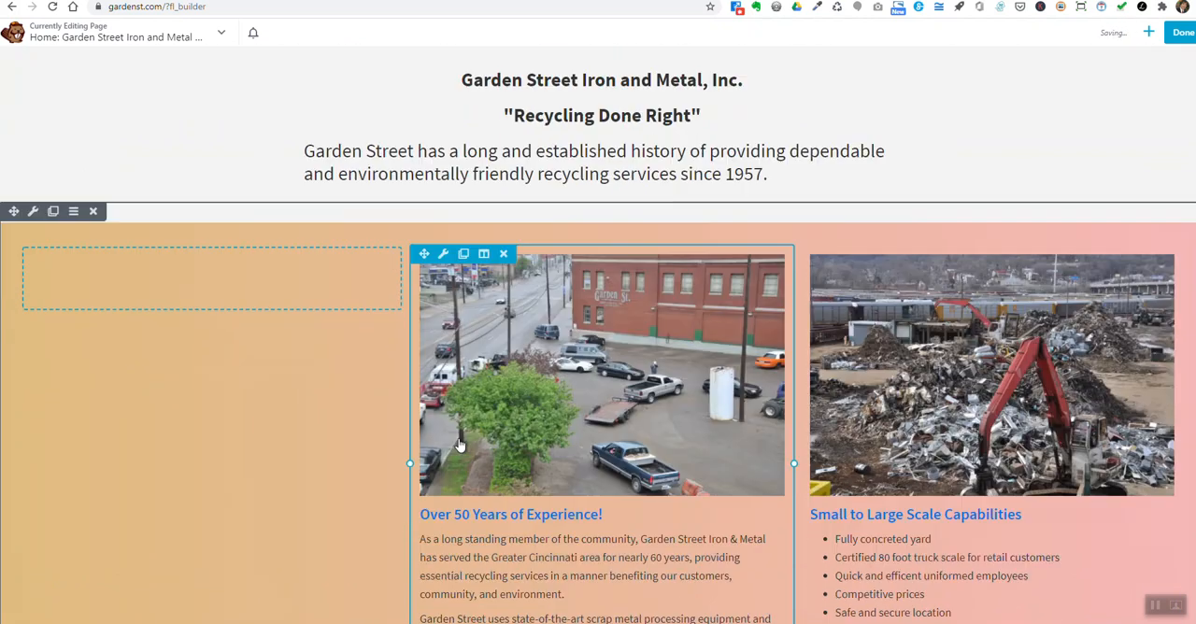
scroll(459, 446, "down", 3)
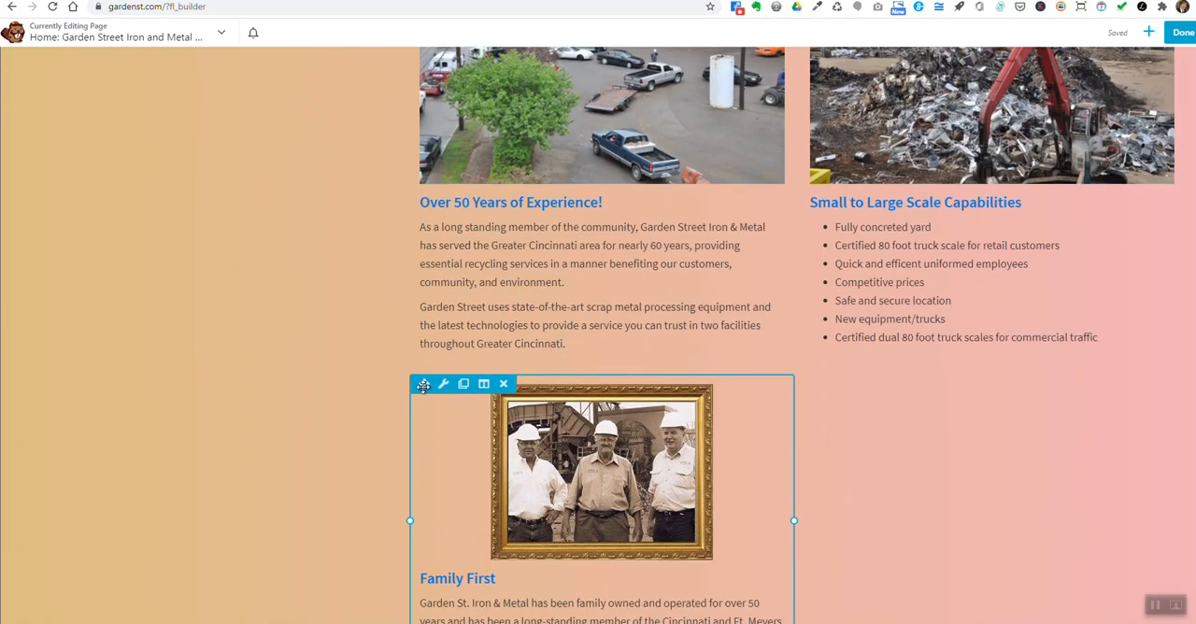
left_click_drag(423, 386, 114, 250)
- Move the introductory "Recycling Done Right" text module onto the truck banner, and return it to its own row beneath
scroll(497, 459, "up", 5)
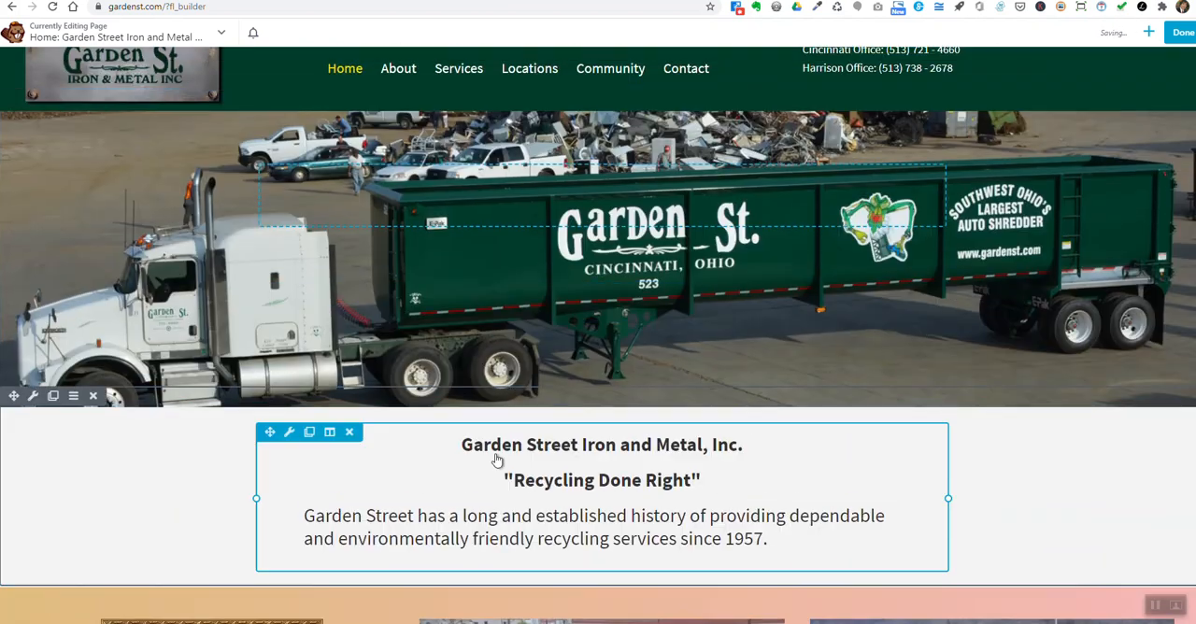
left_click_drag(269, 432, 494, 245)
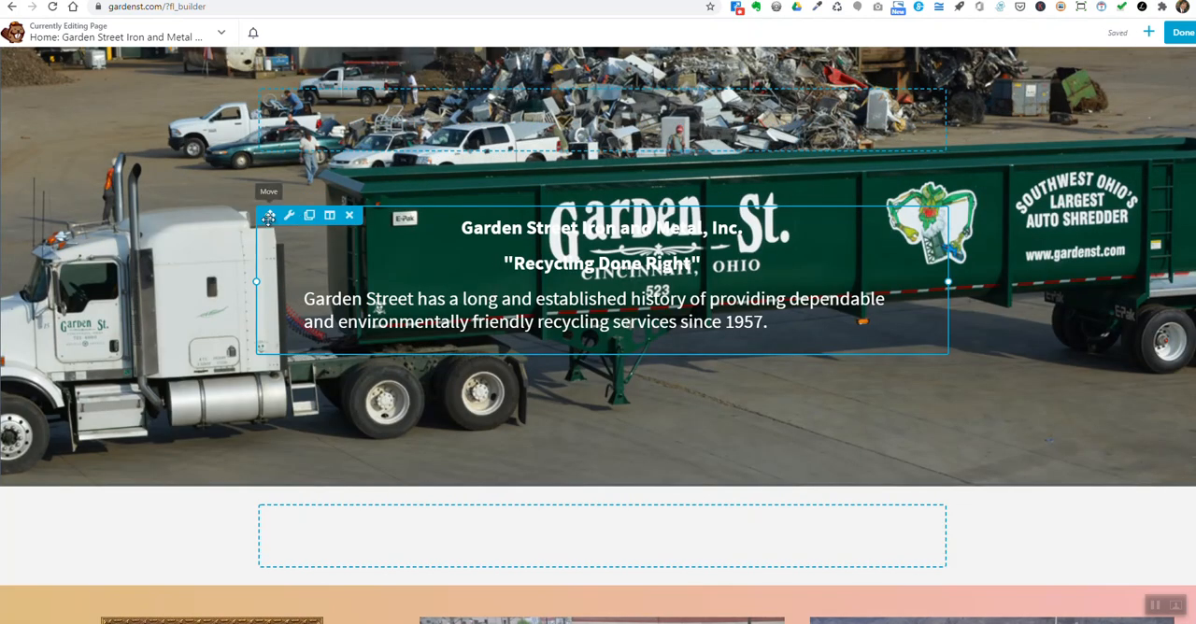
left_click_drag(269, 215, 330, 430)
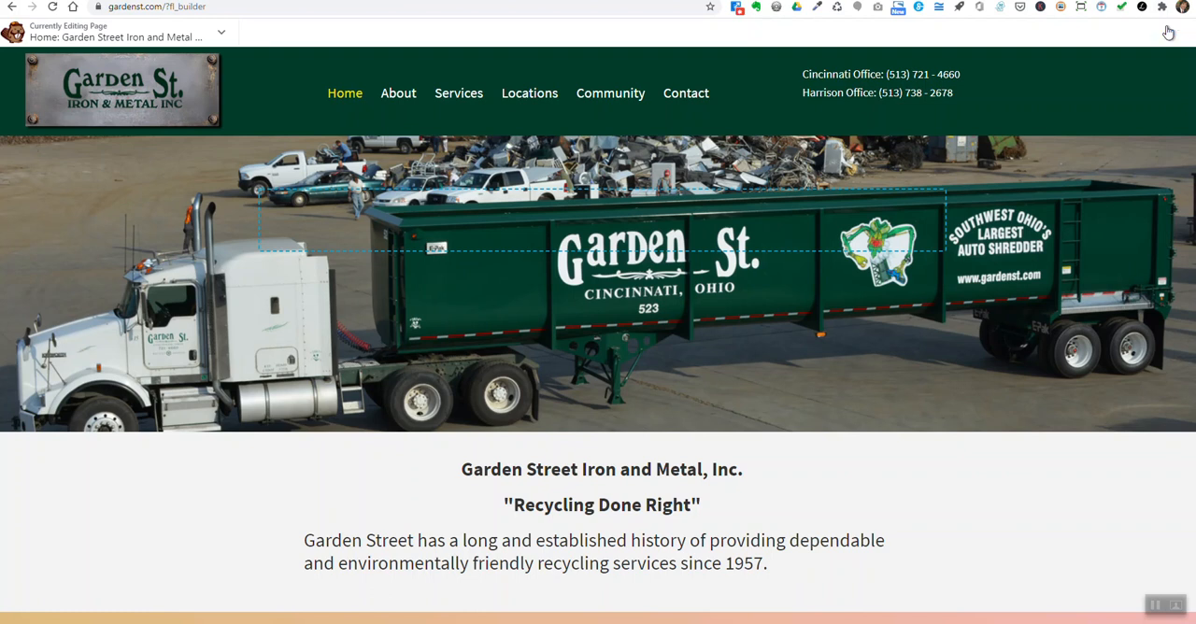
- Finish editing the Home page, publish the changes, and review the live page down to the three callouts
left_click(1179, 32)
left_click(1129, 32)
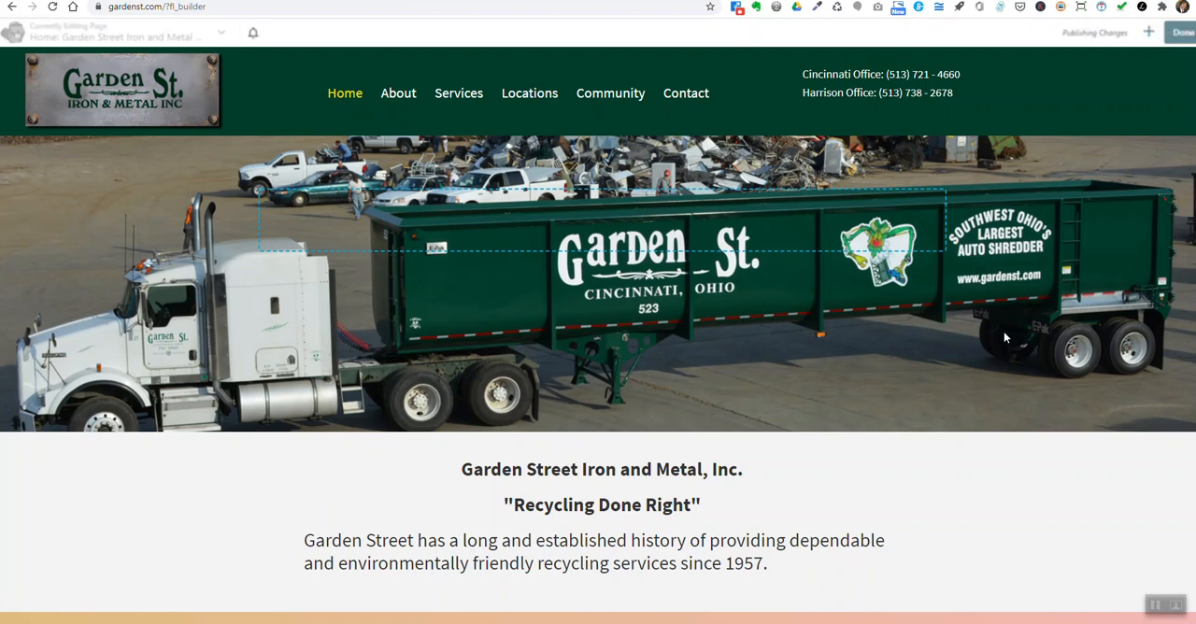
scroll(980, 489, "down", 2)
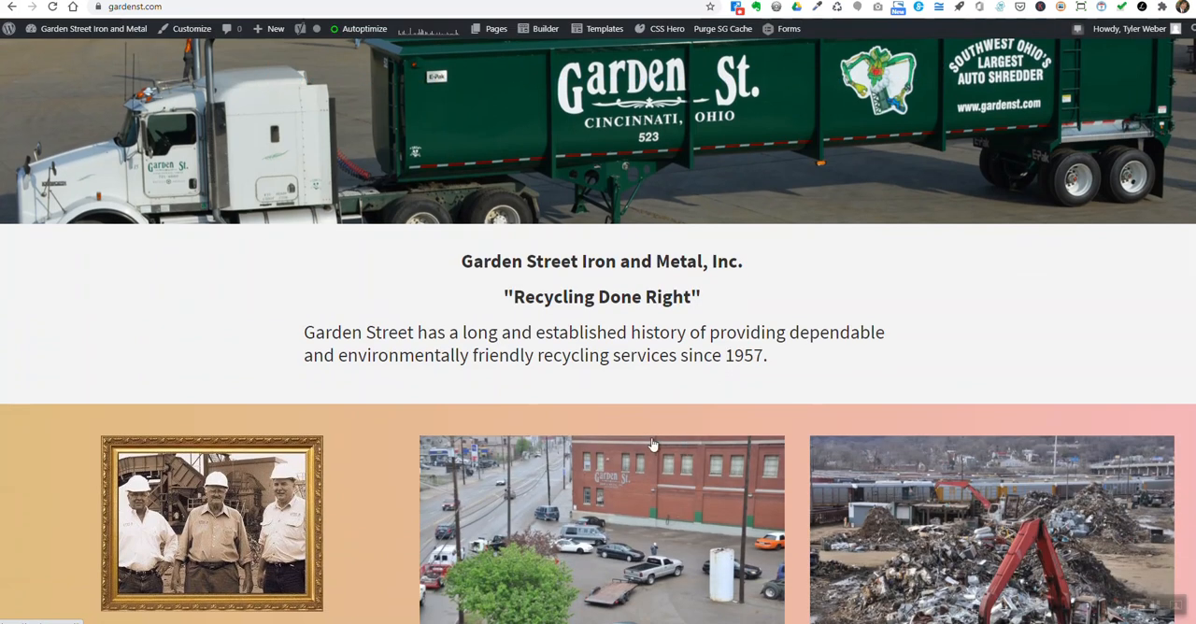
scroll(667, 449, "down", 2)
scroll(768, 504, "down", 2)
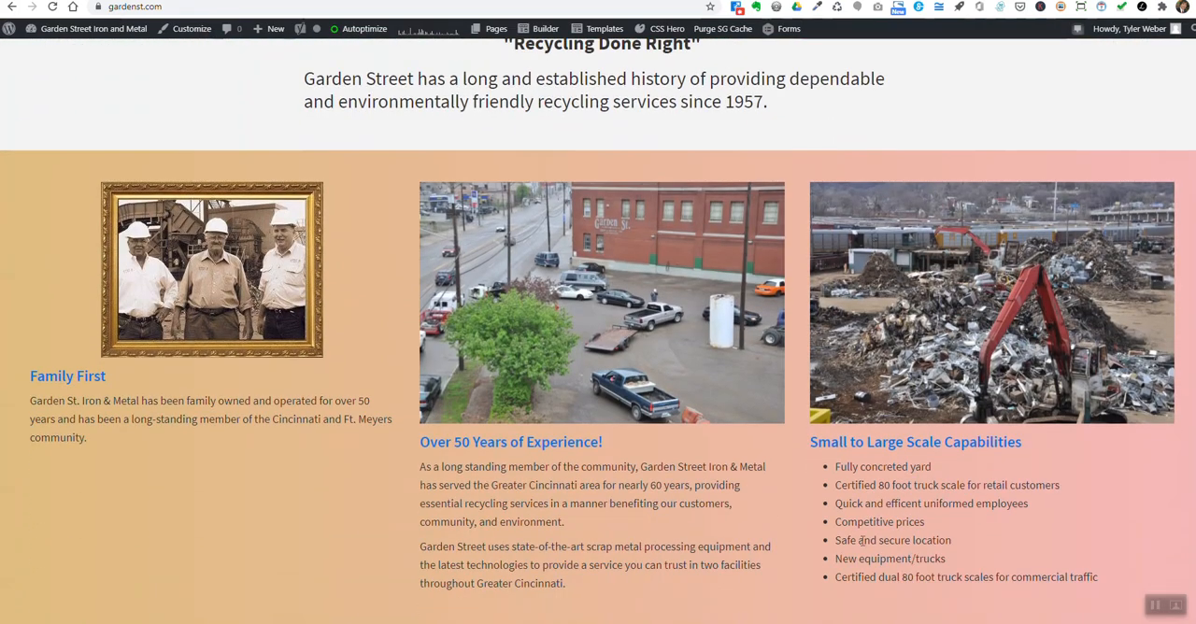